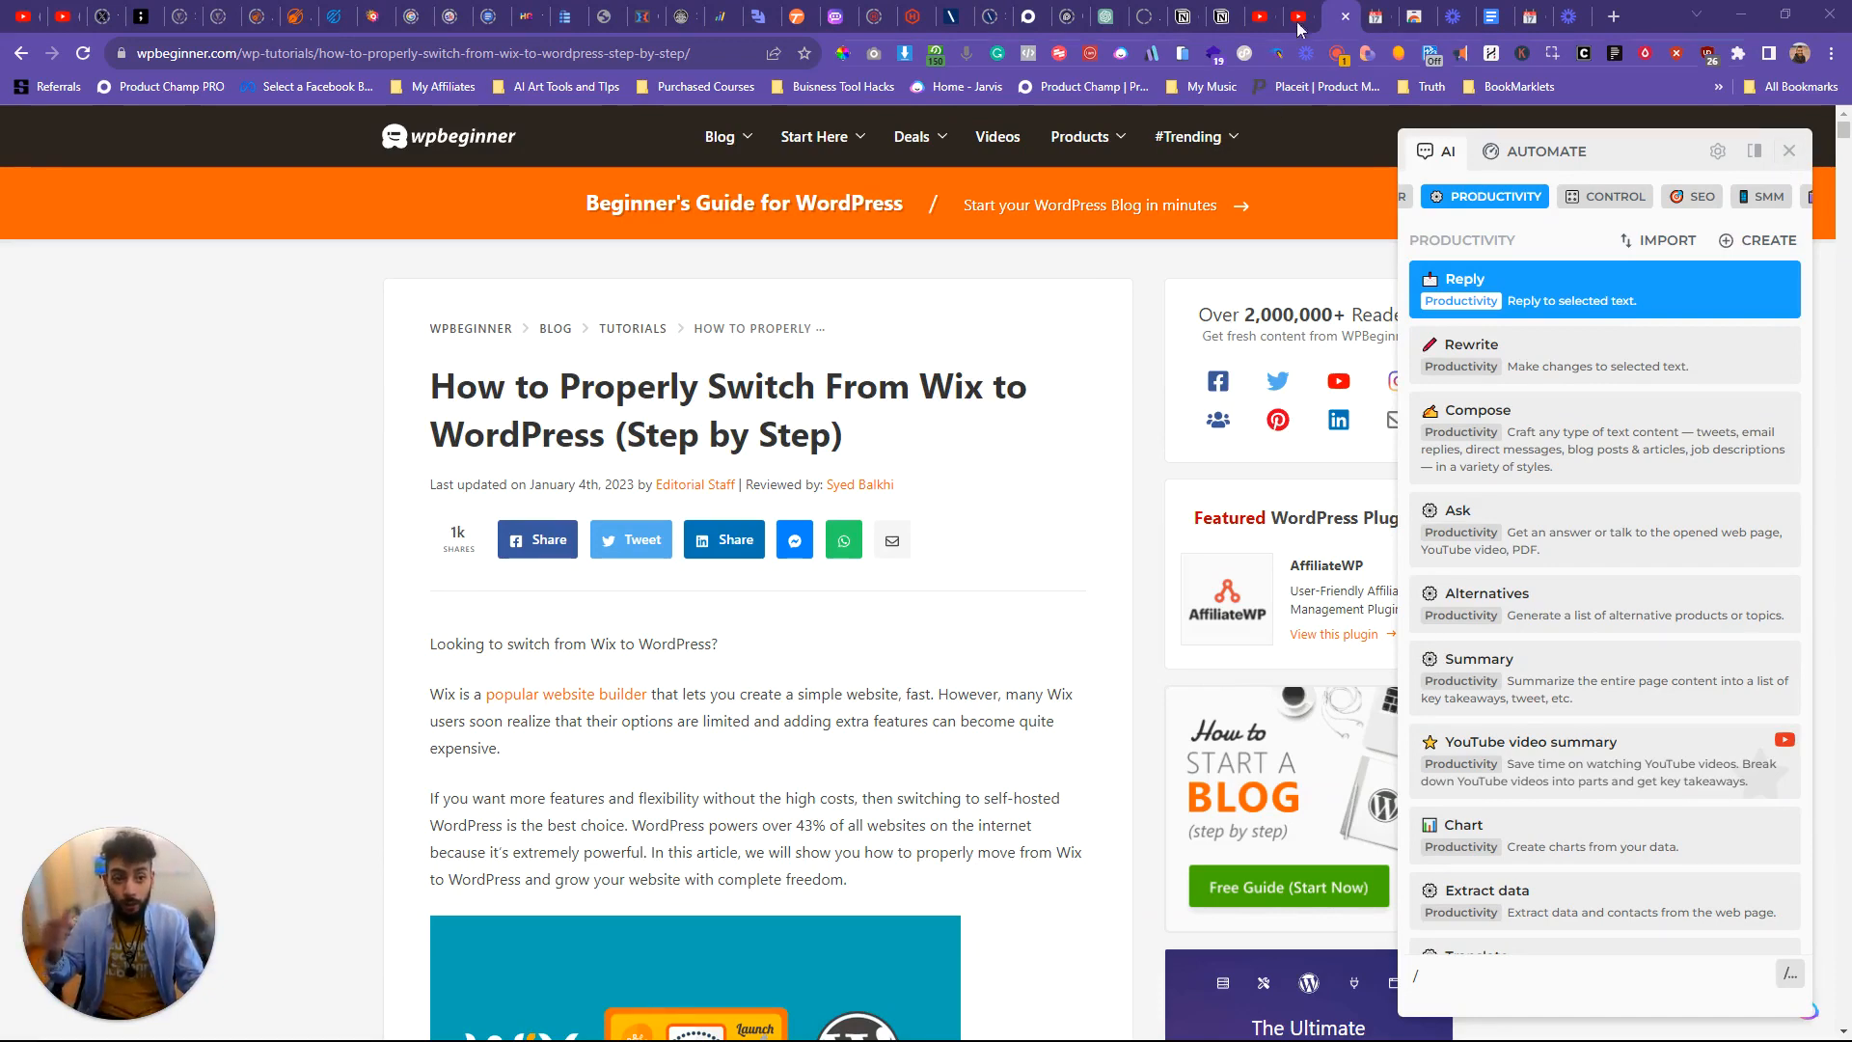
Step: Look at the HARPA AI extension's Chrome Web Store page, including its rating, and return to the WPBeginner Wix-to-WordPress article
{"action": "left_click", "coordinate": [1421, 12]}
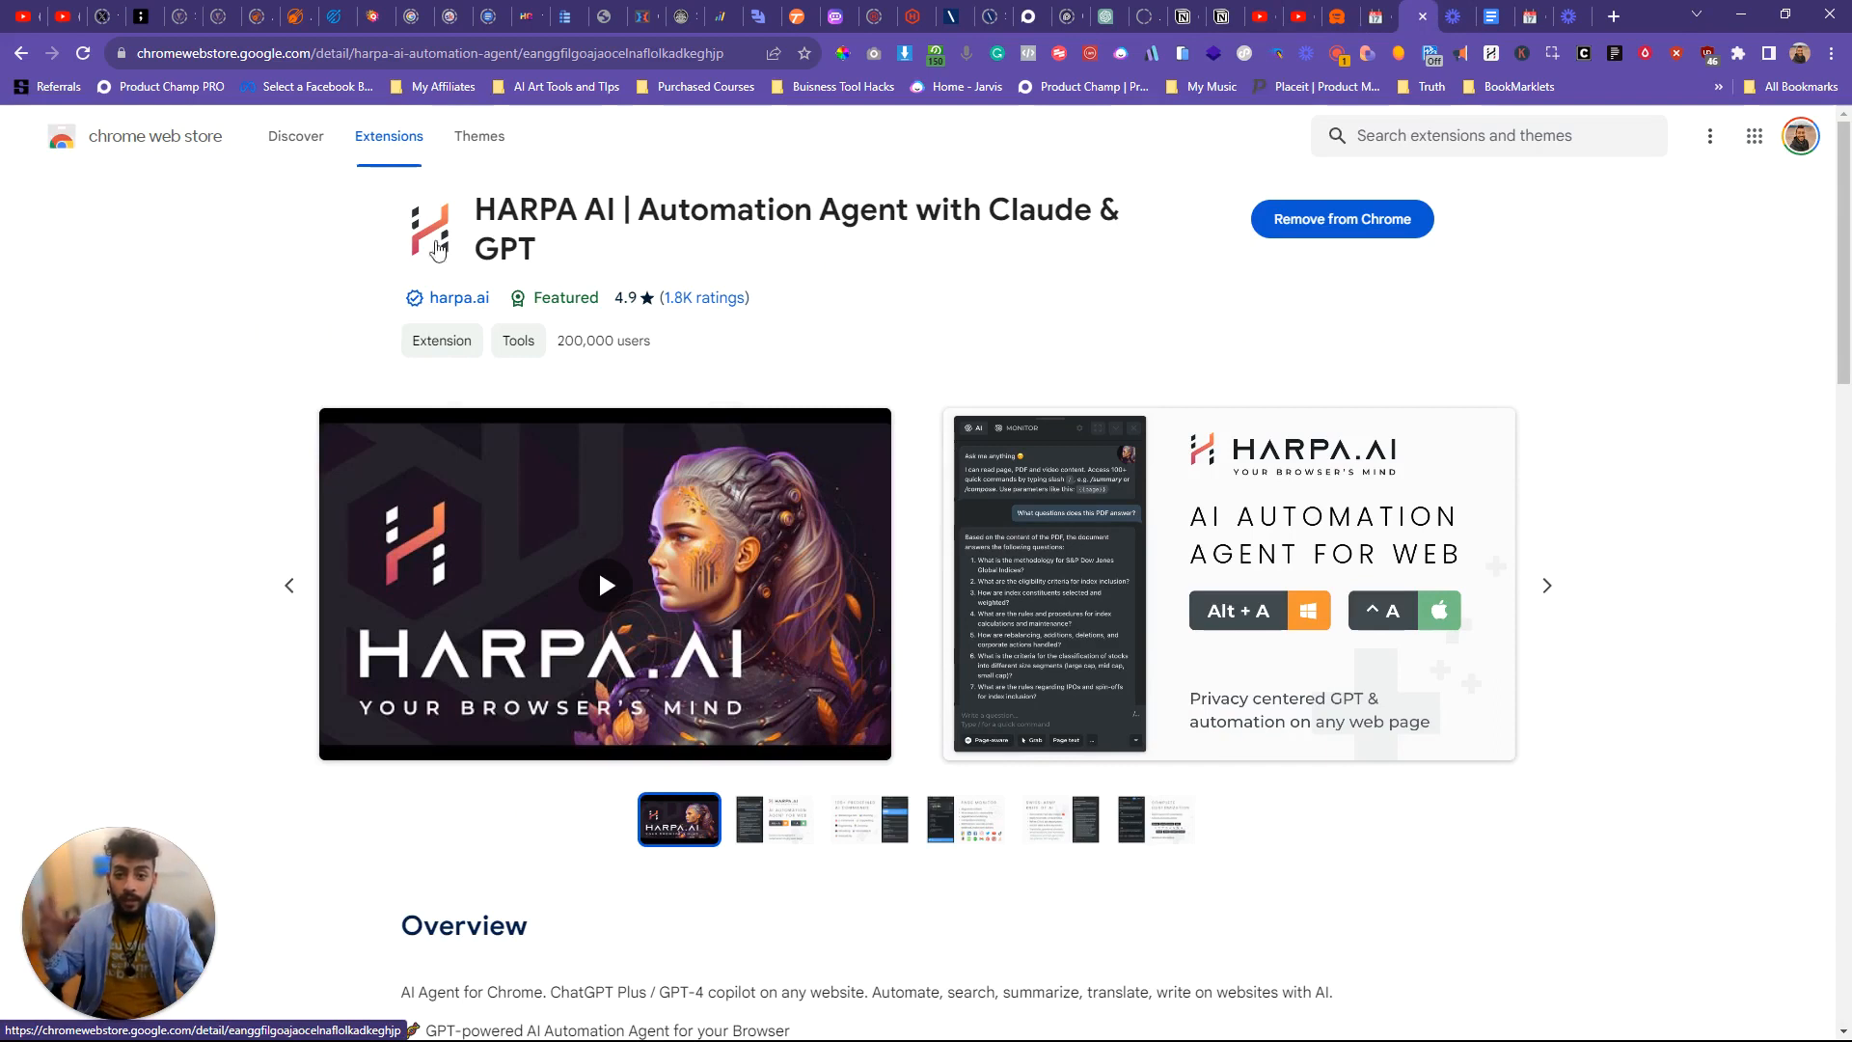
{"action": "mouse_move", "coordinate": [565, 297]}
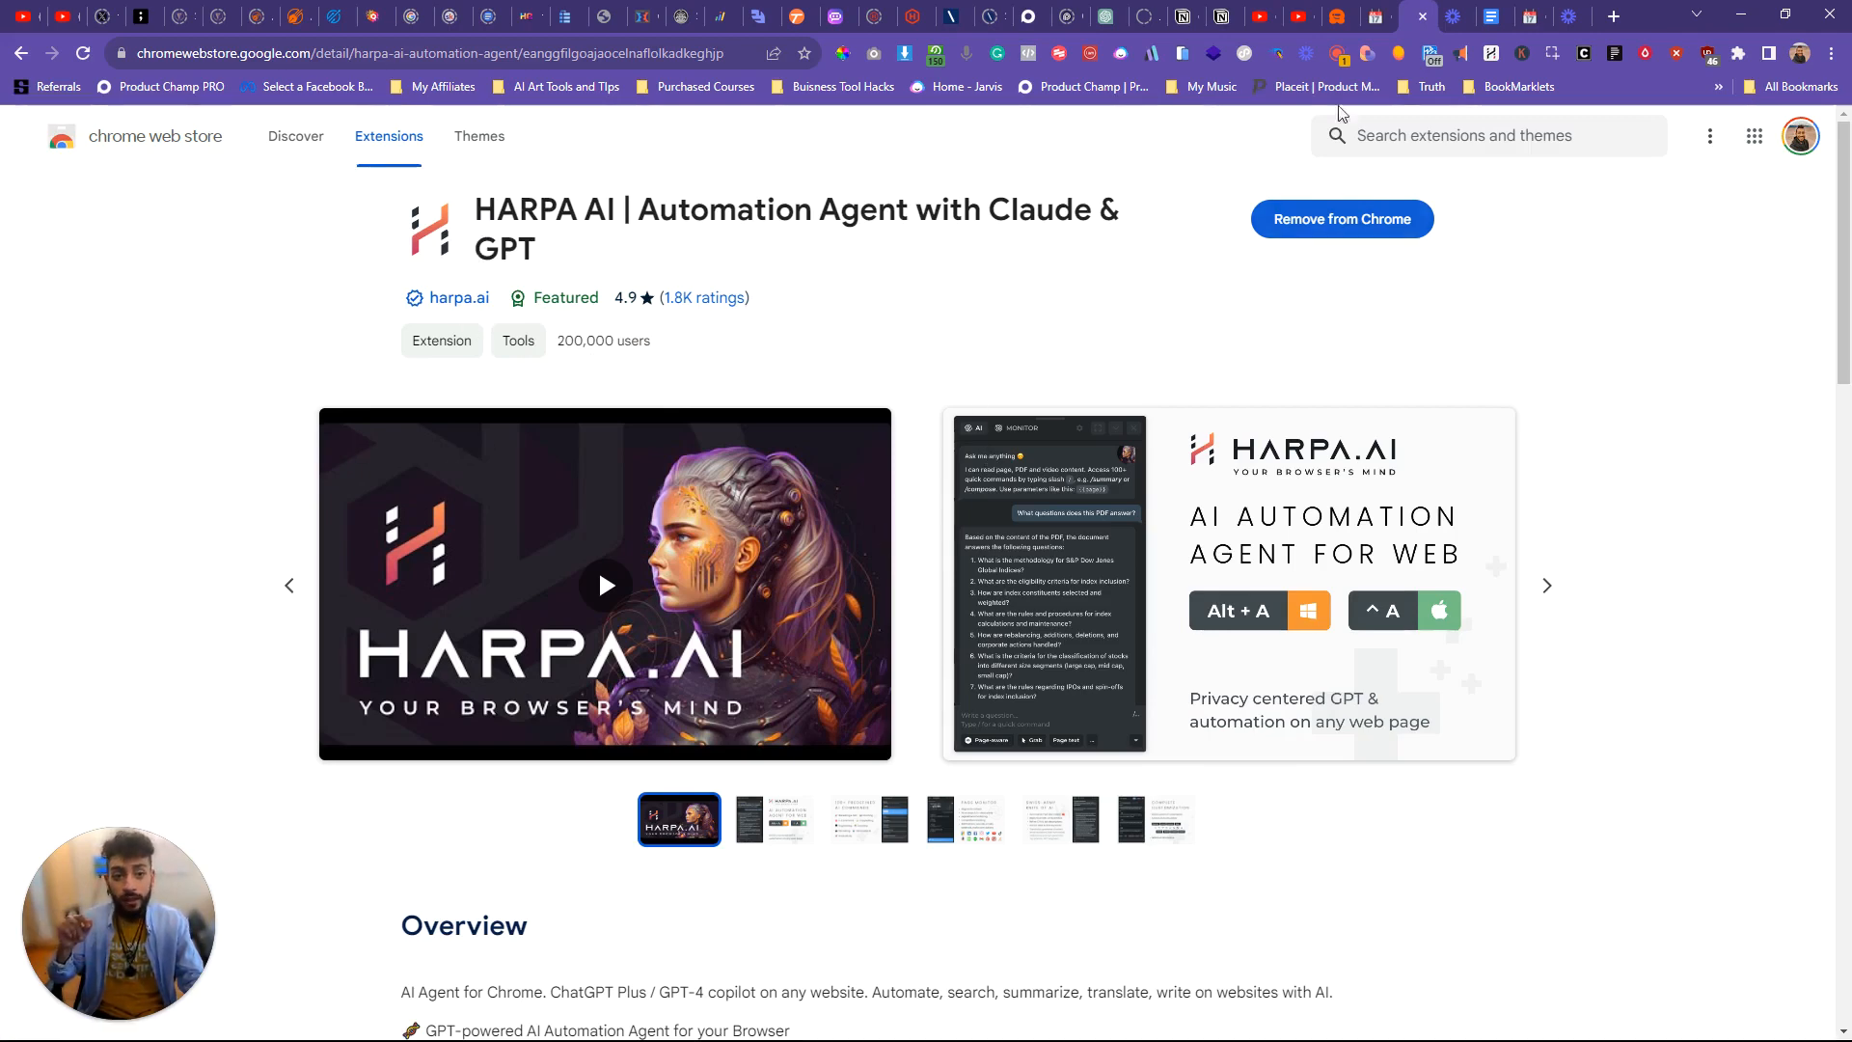
{"action": "left_click", "coordinate": [1339, 18]}
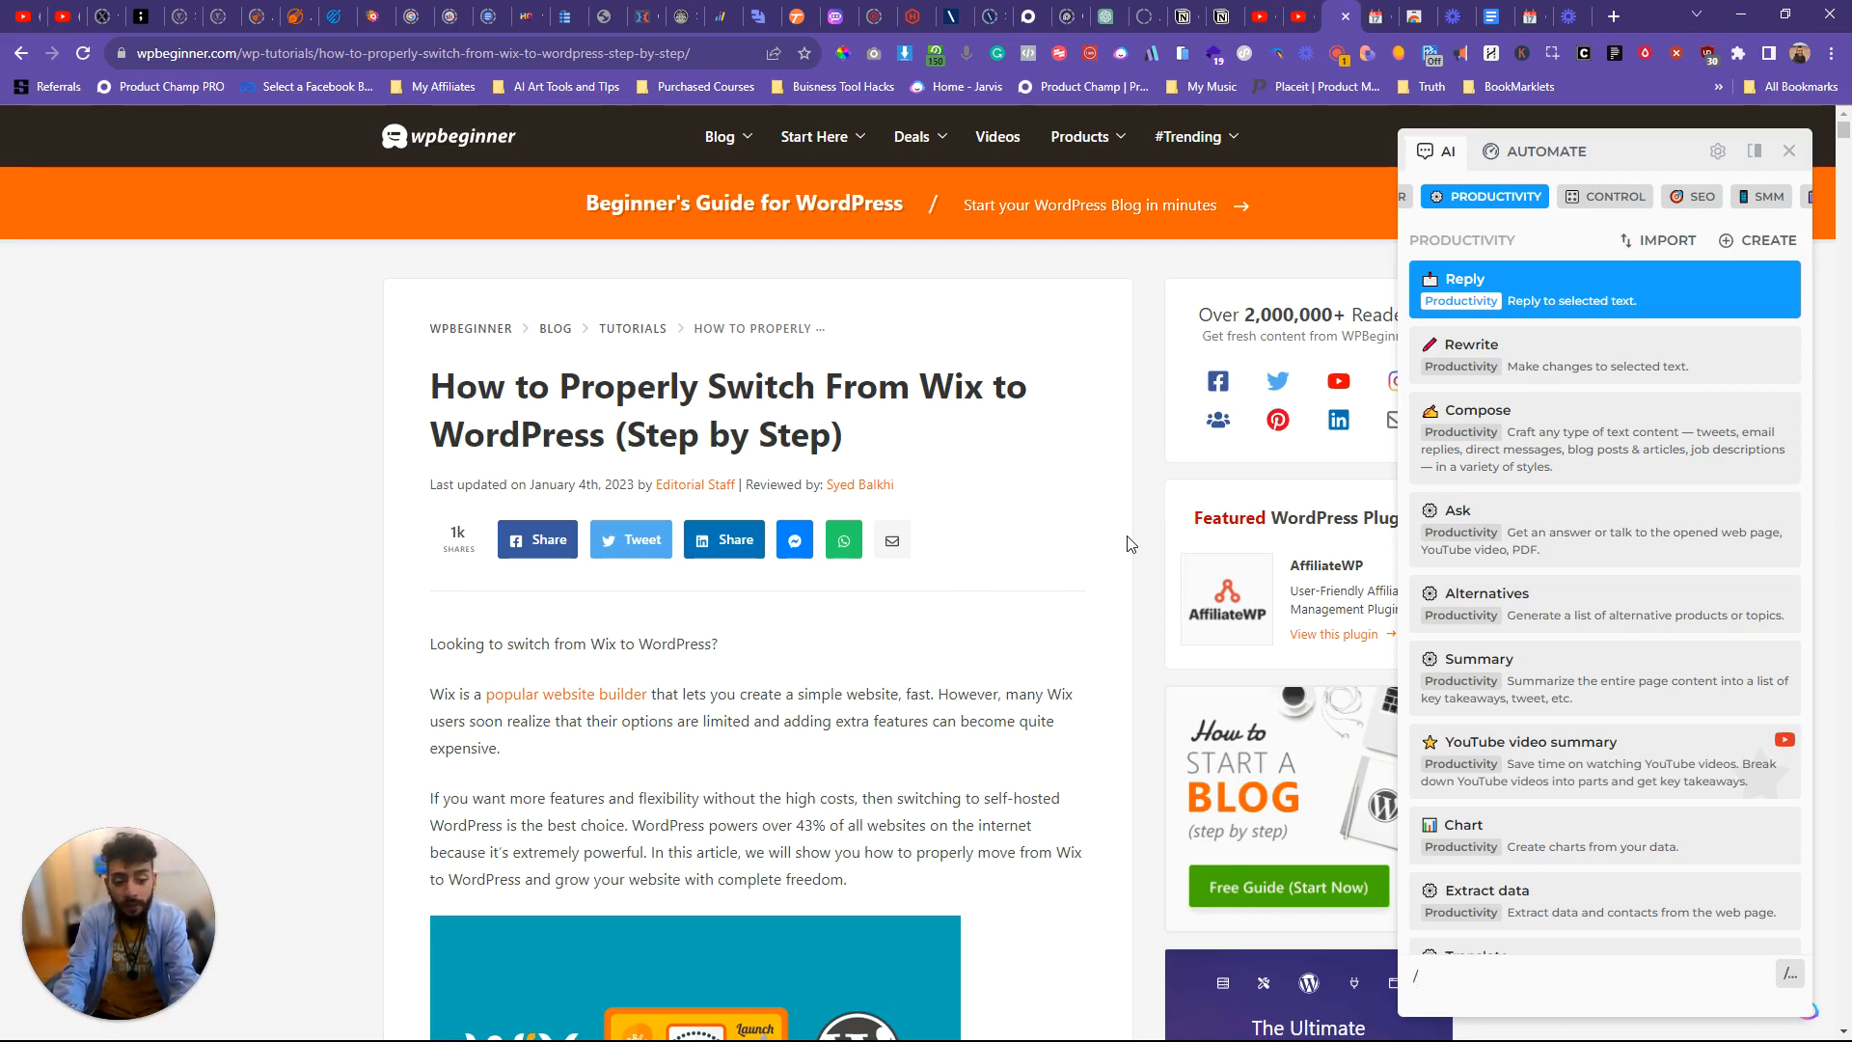
Step: Run HARPA's Outrank SEO article command in Advanced mode, using the article extracted from the open web page
{"action": "type", "text": "out"}
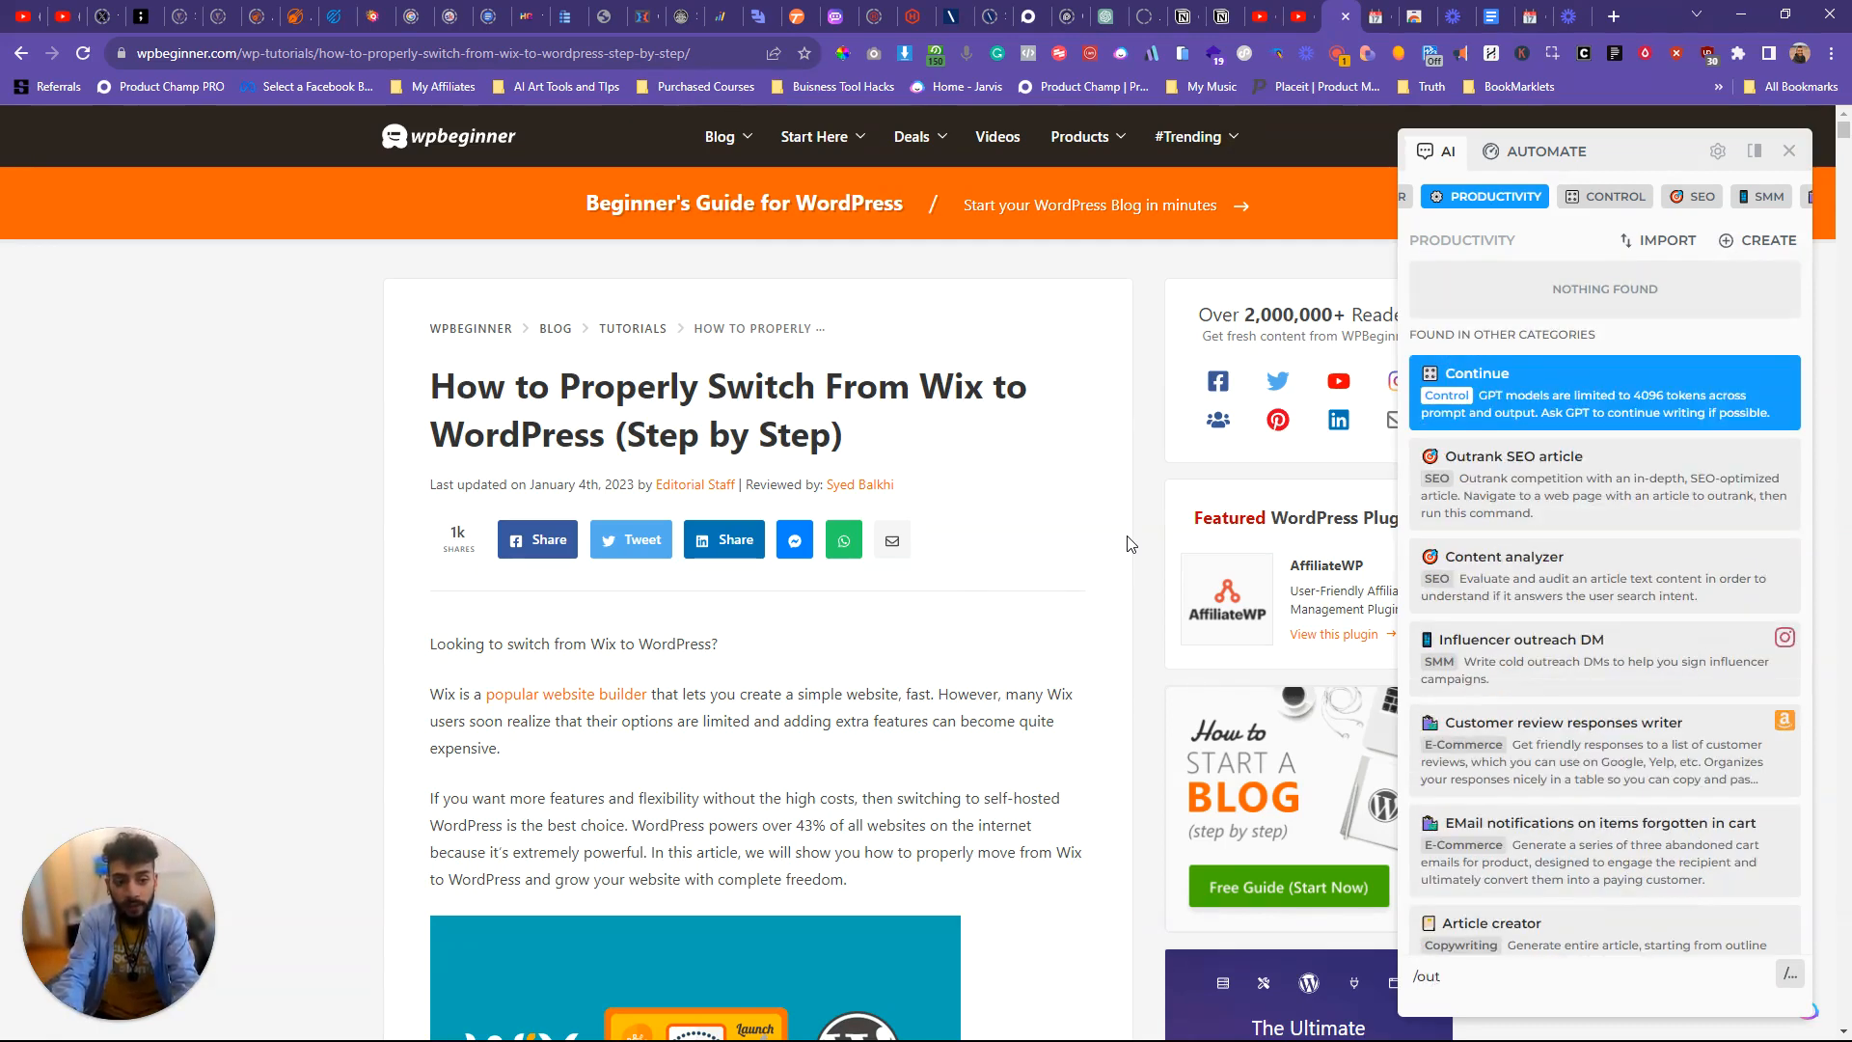
{"action": "left_click", "coordinate": [1514, 492]}
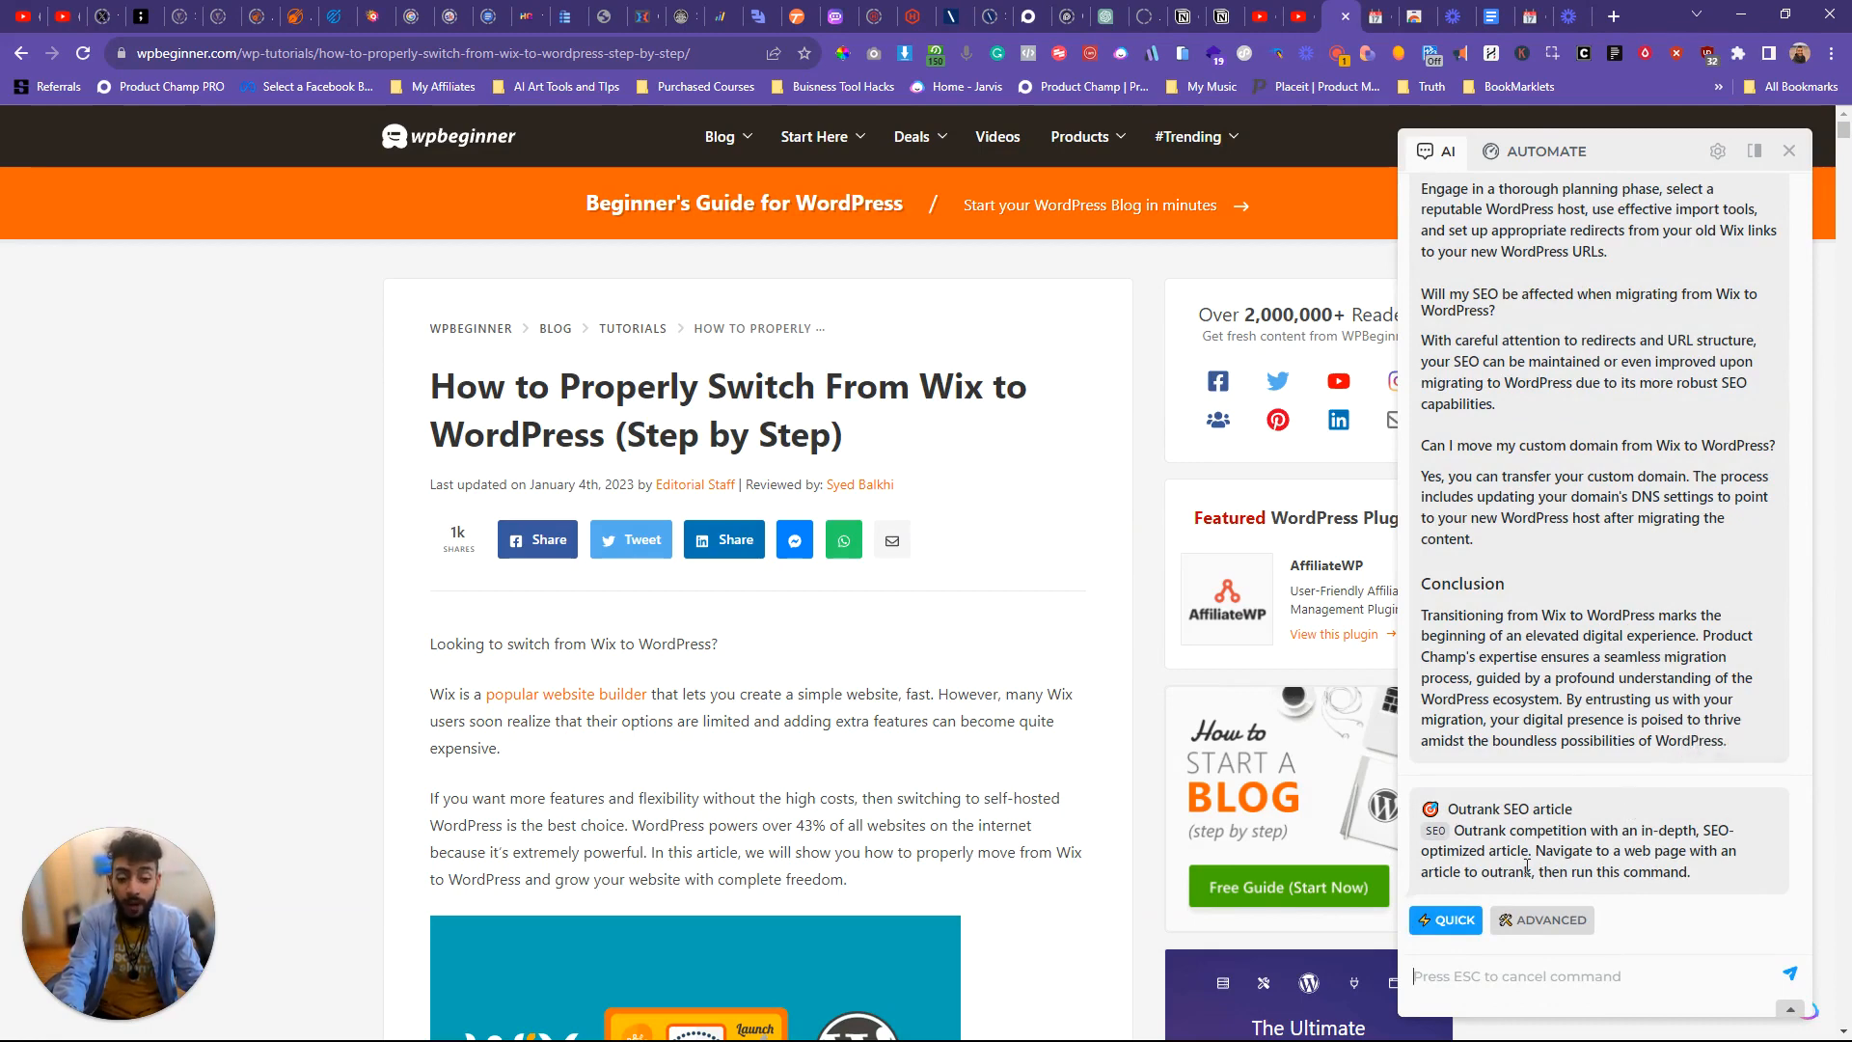
{"action": "left_click", "coordinate": [1526, 922]}
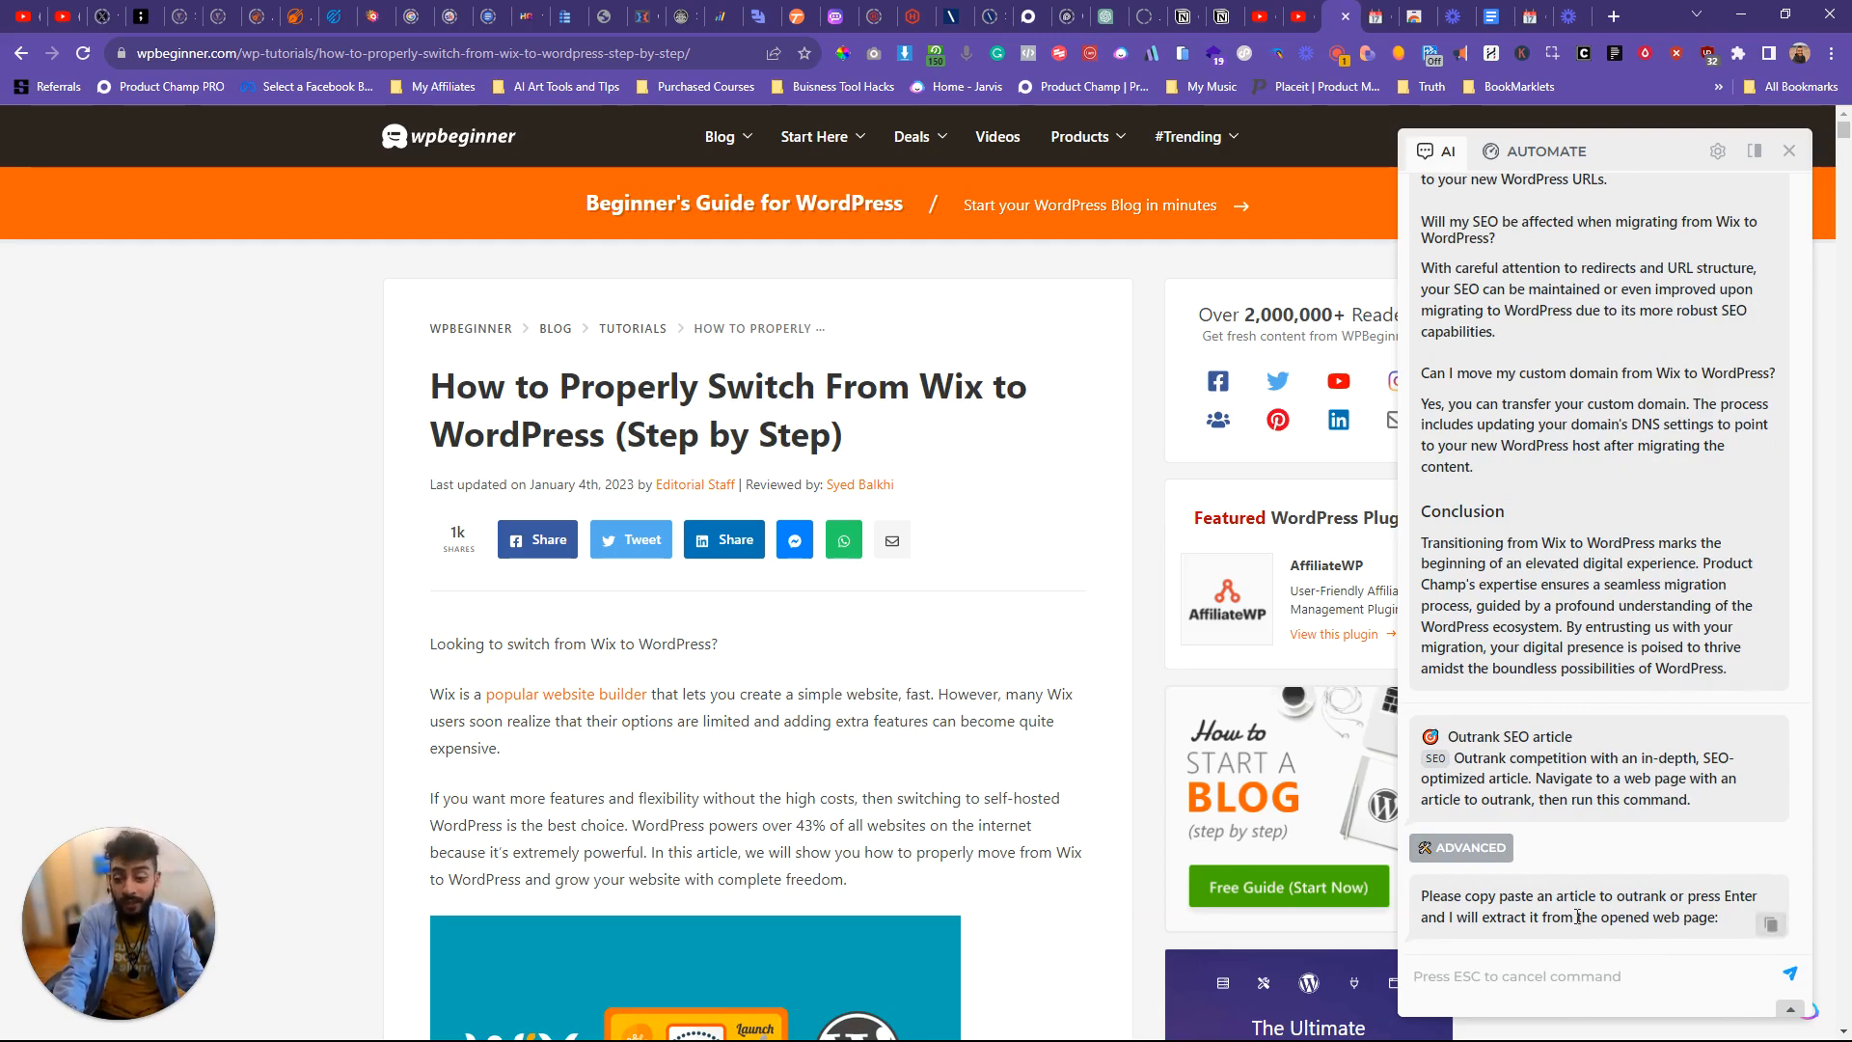
{"action": "key", "text": "Return"}
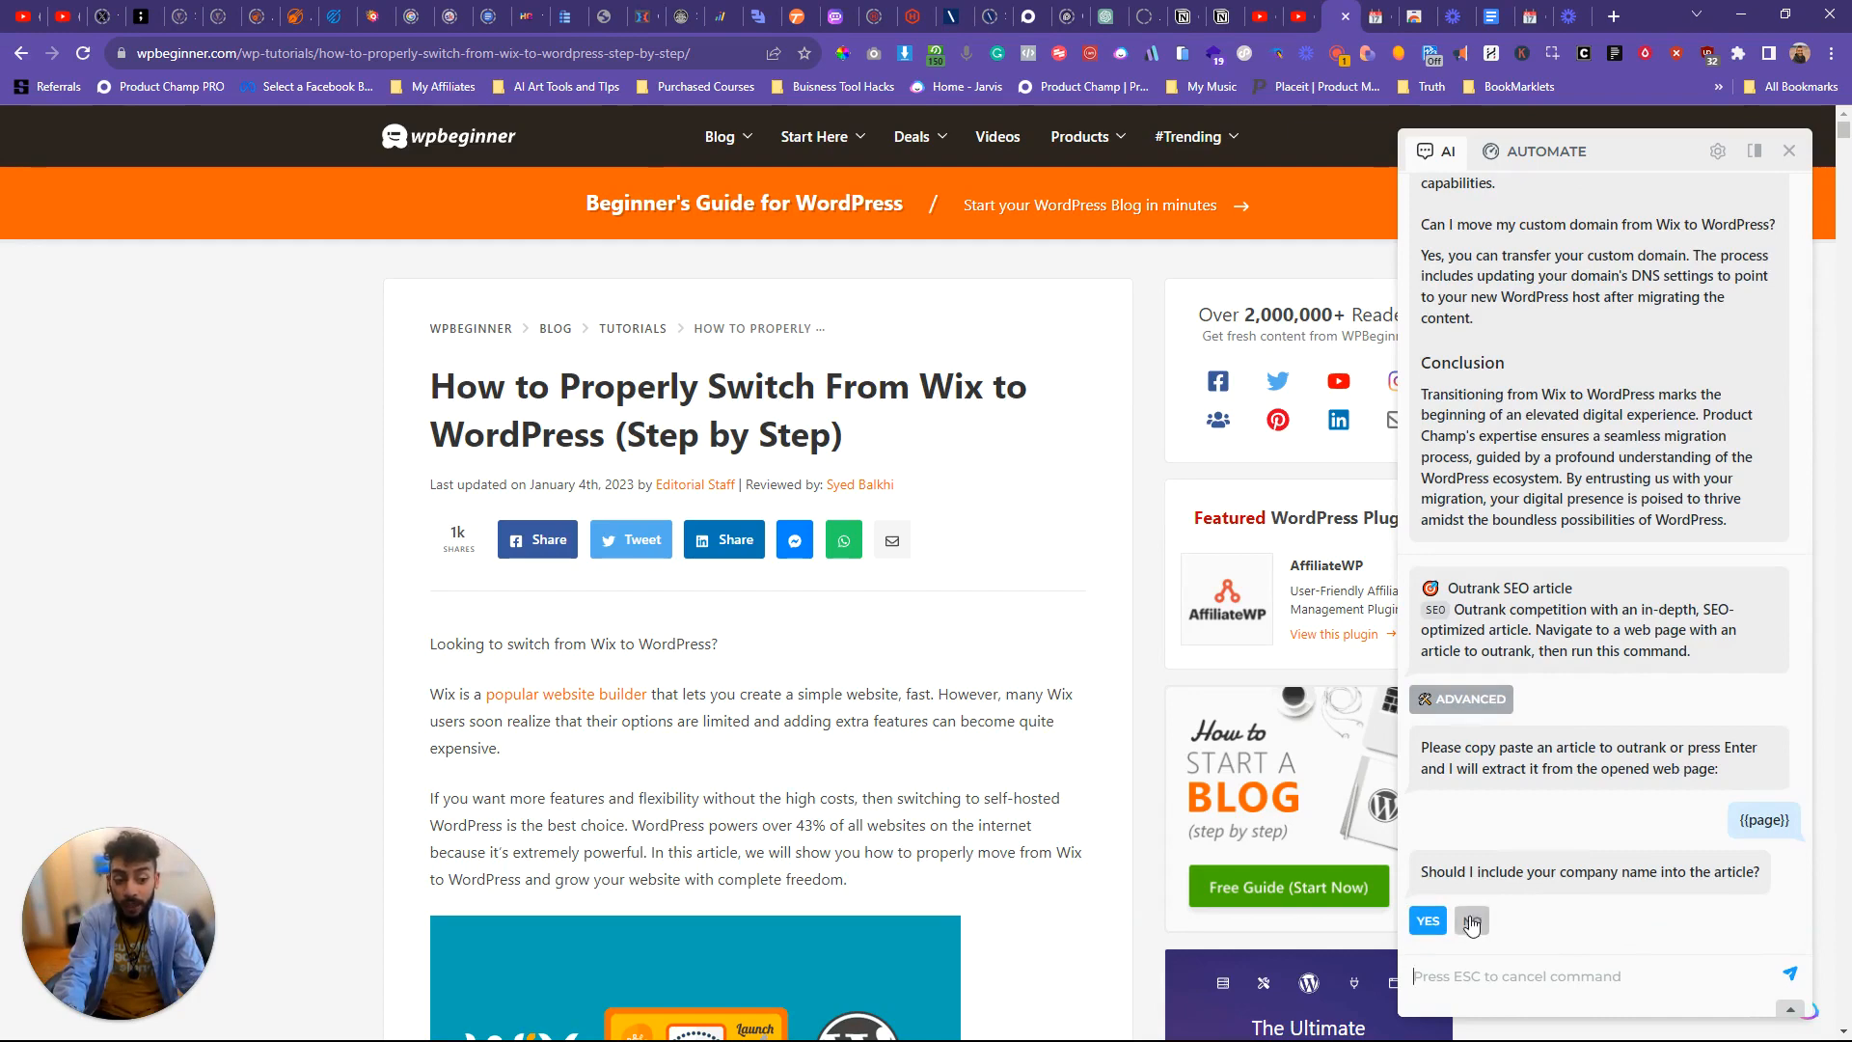
Step: Choose to include a company name in the article and enter Product Champ
{"action": "left_click", "coordinate": [1428, 920]}
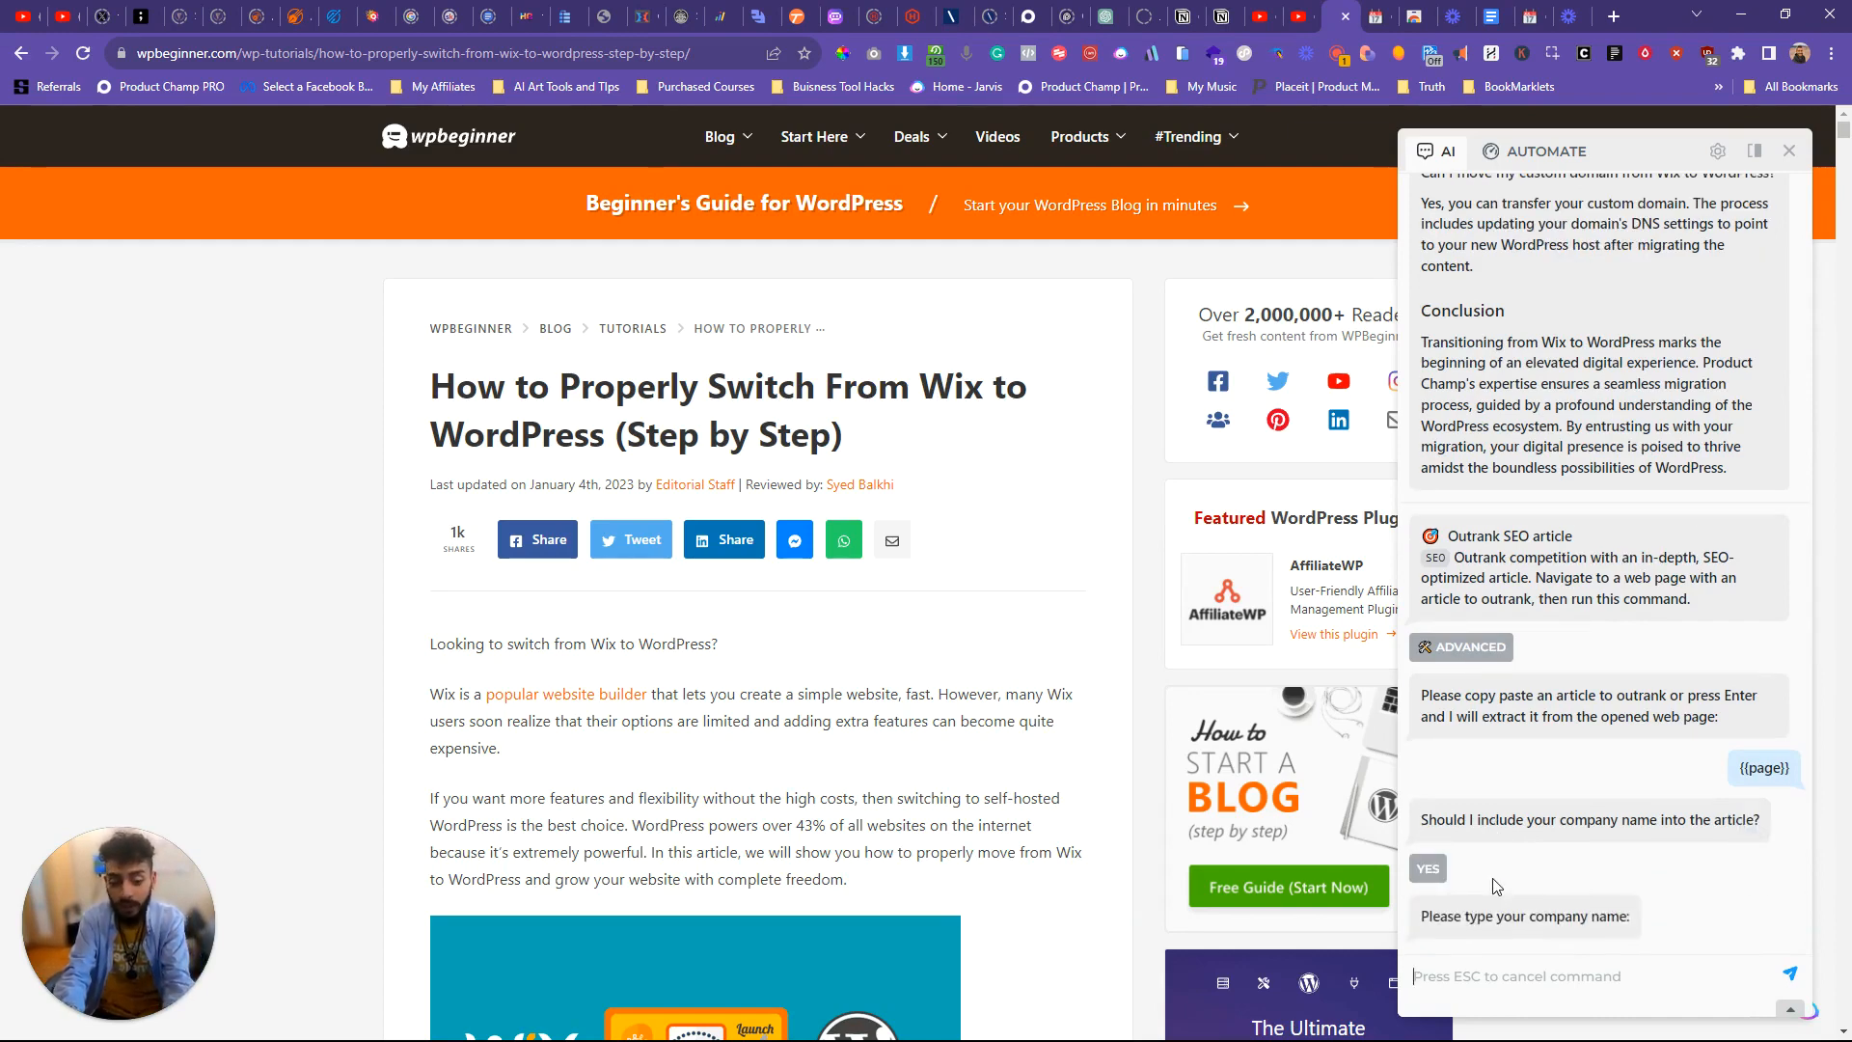
{"action": "type", "text": "Product Champ"}
{"action": "key", "text": "BackSpace"}
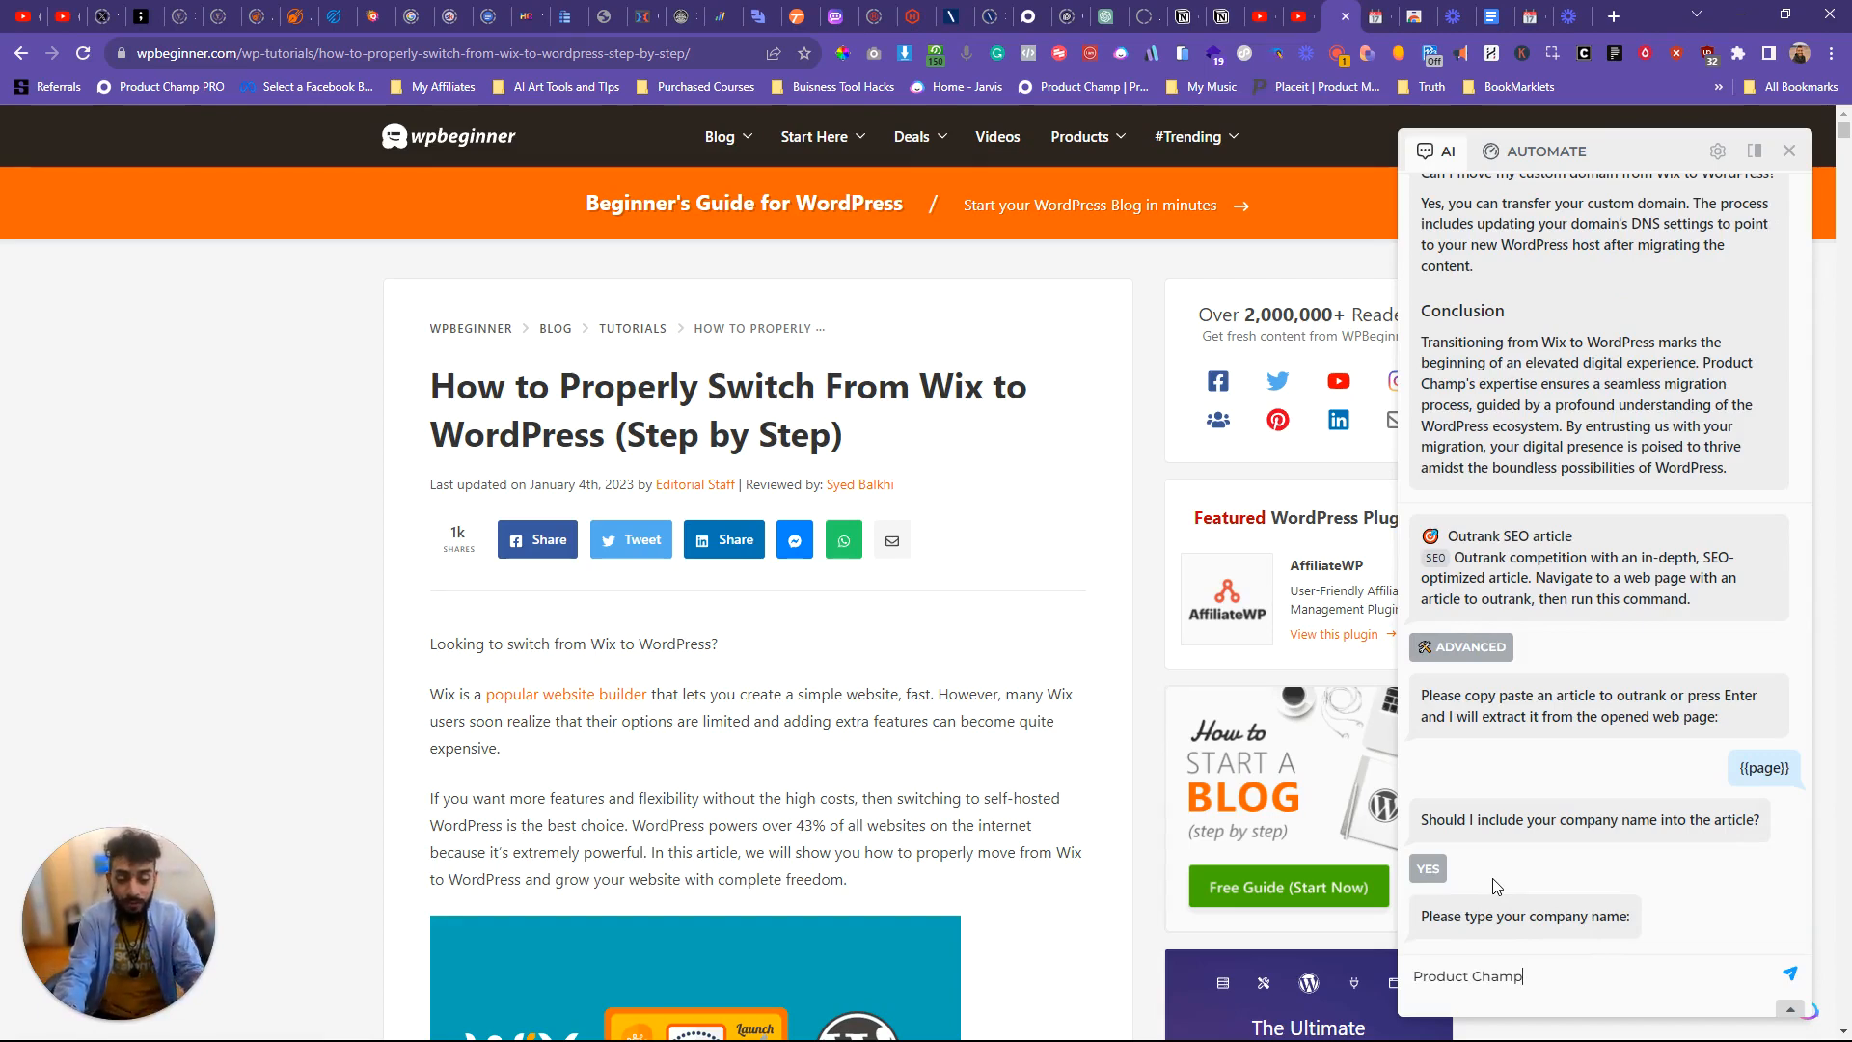
{"action": "key", "text": "Return"}
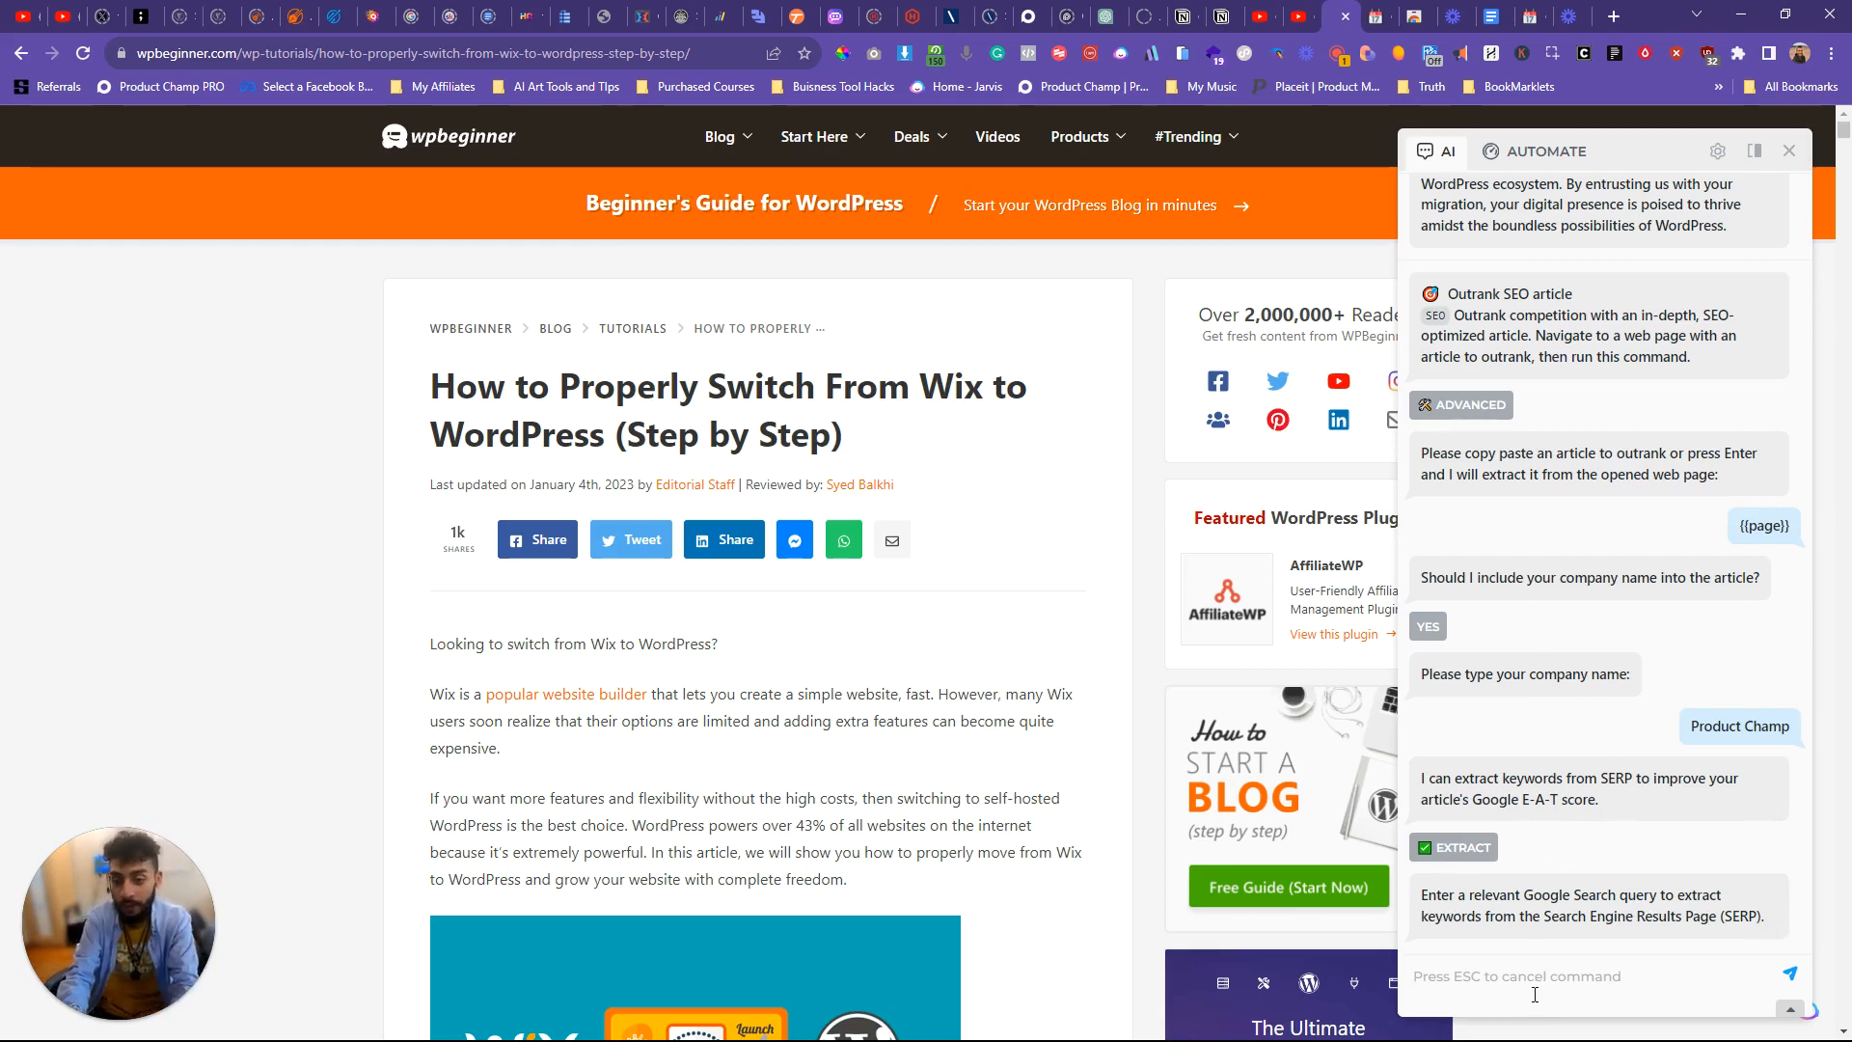
Step: Generate the article with SERP keywords extracted for the query "how to switch from wix to wordpress" and finish without changing its style
{"action": "type", "text": "how to switc"}
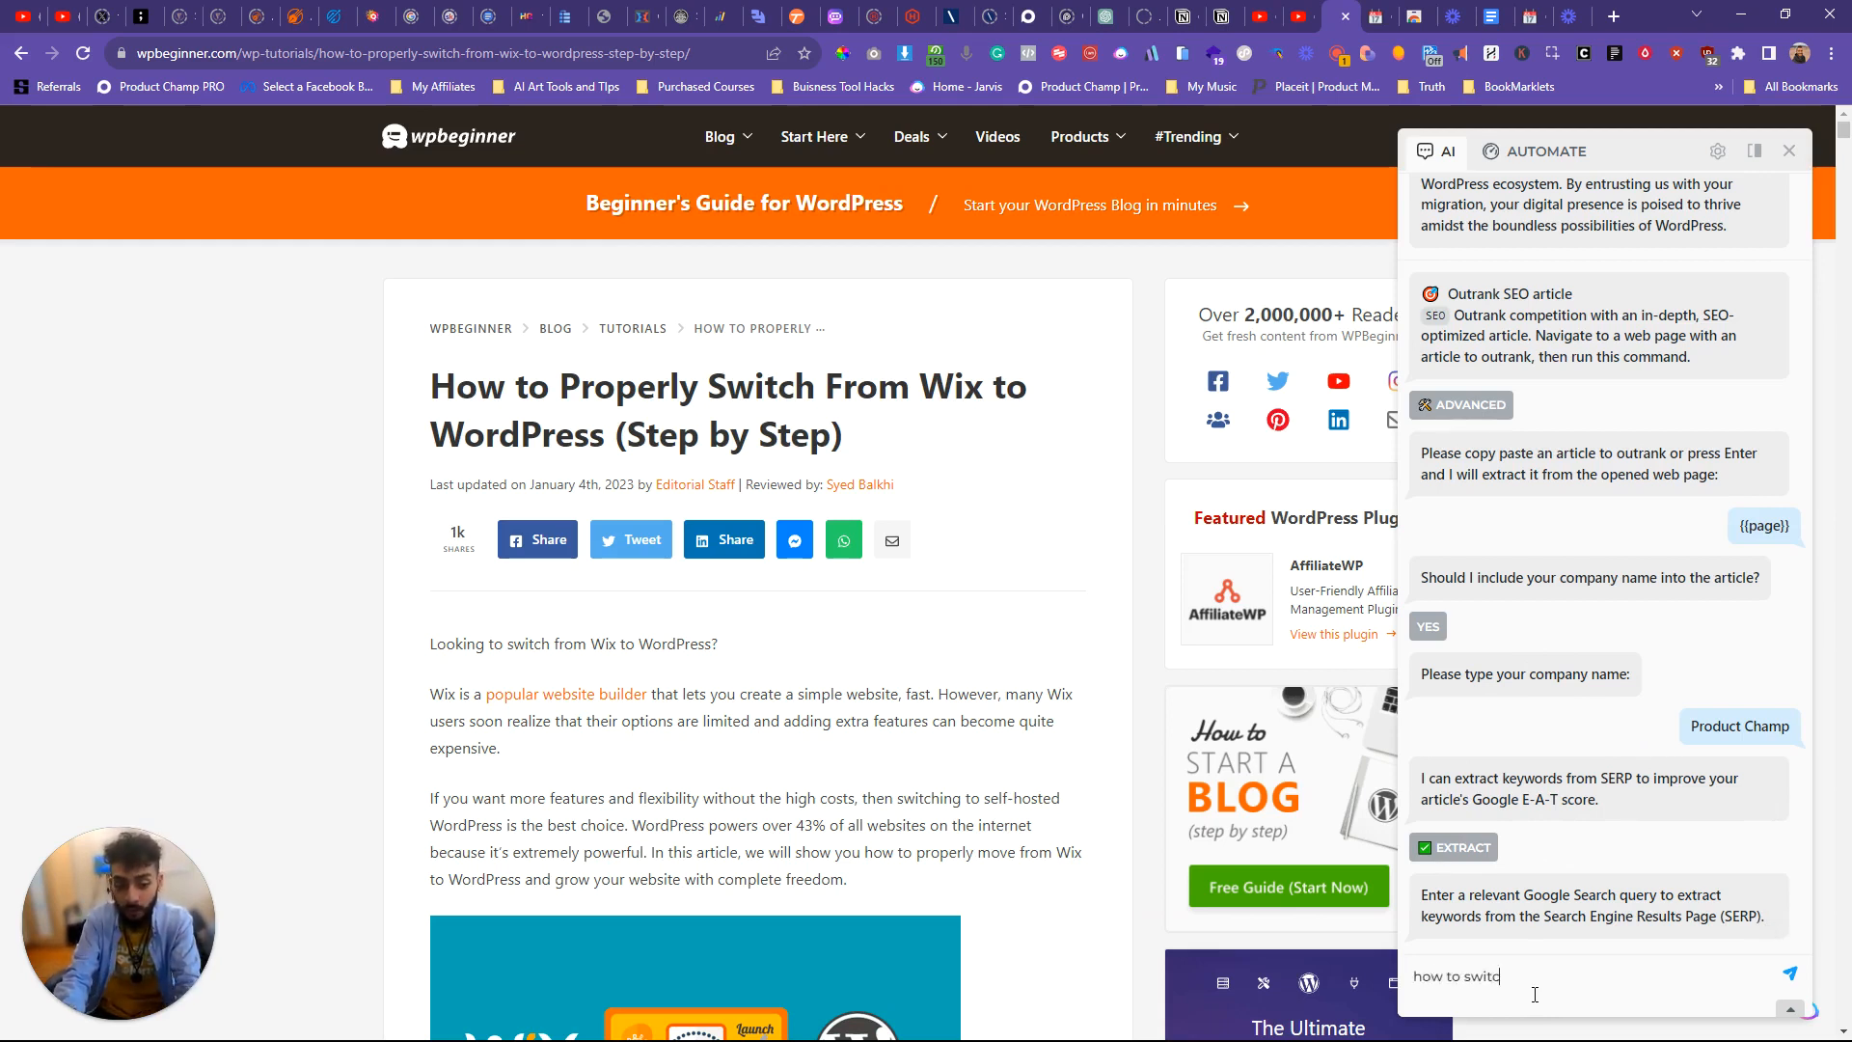
{"action": "type", "text": "h from wix to wordpress"}
{"action": "key", "text": "Return"}
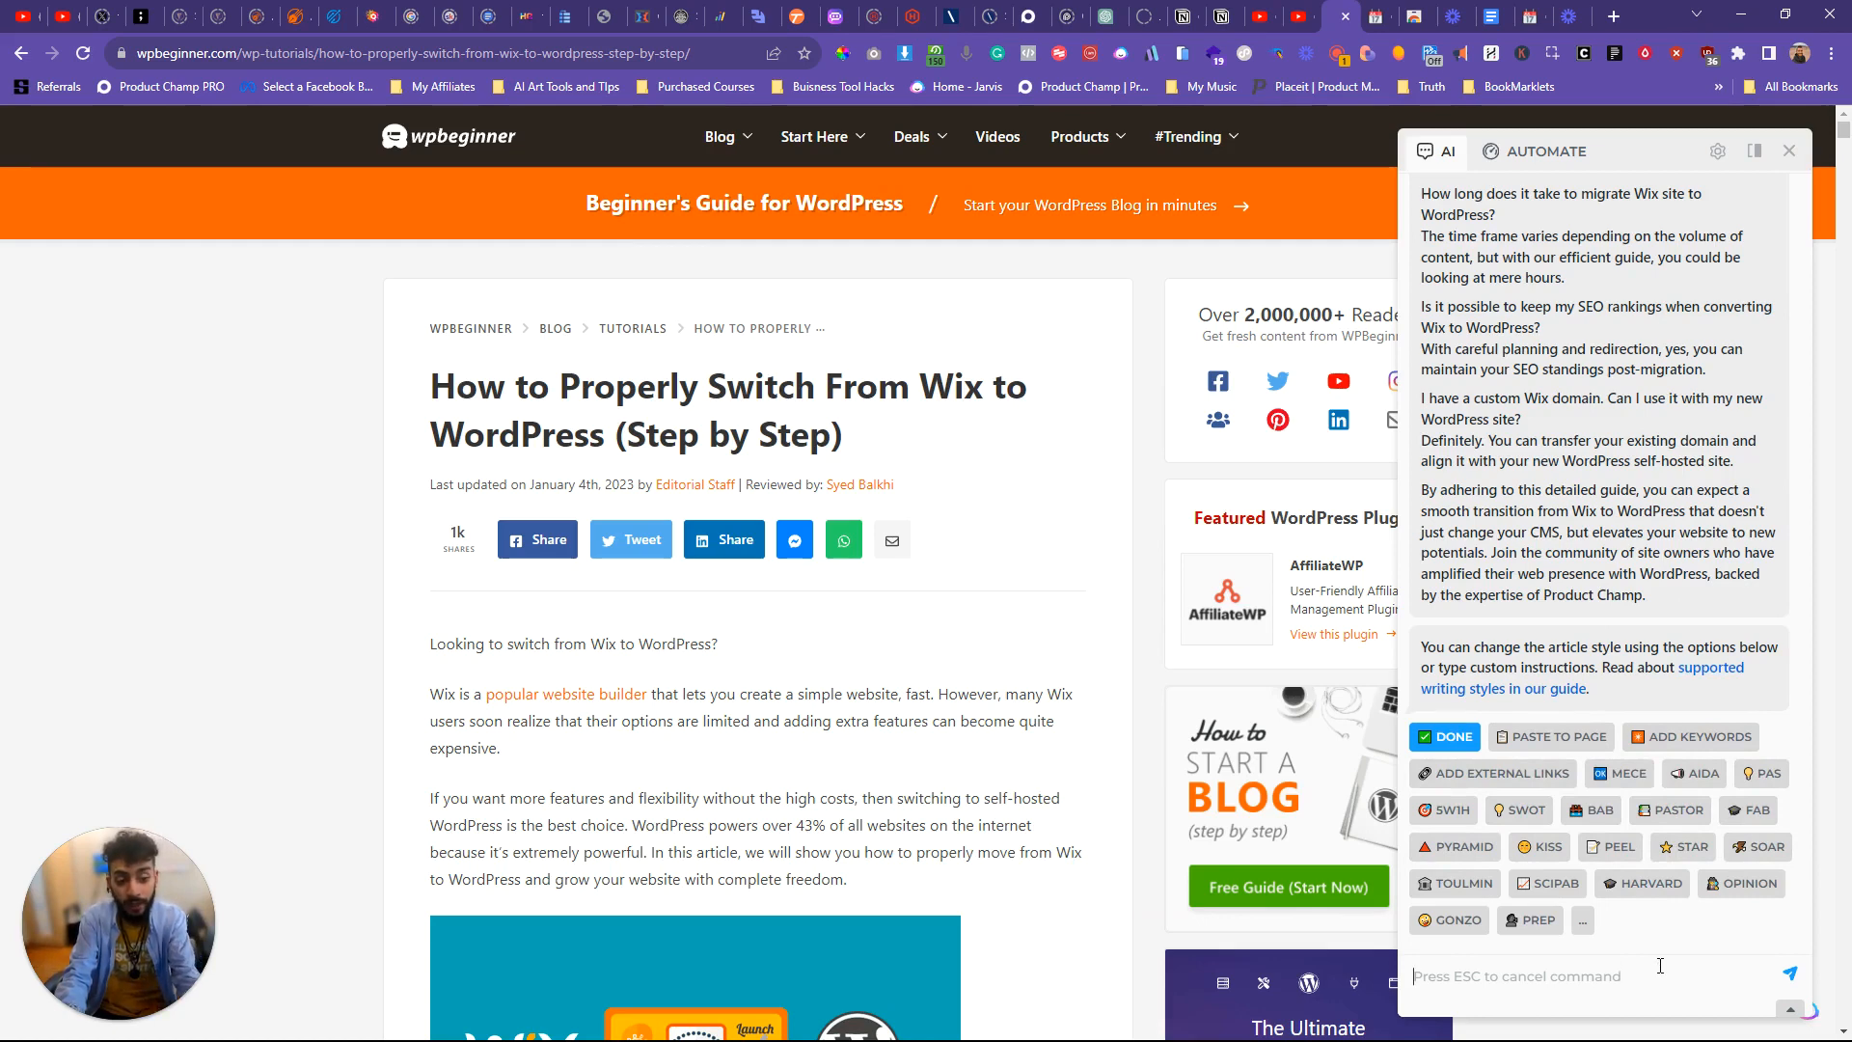
{"action": "key", "text": "Escape"}
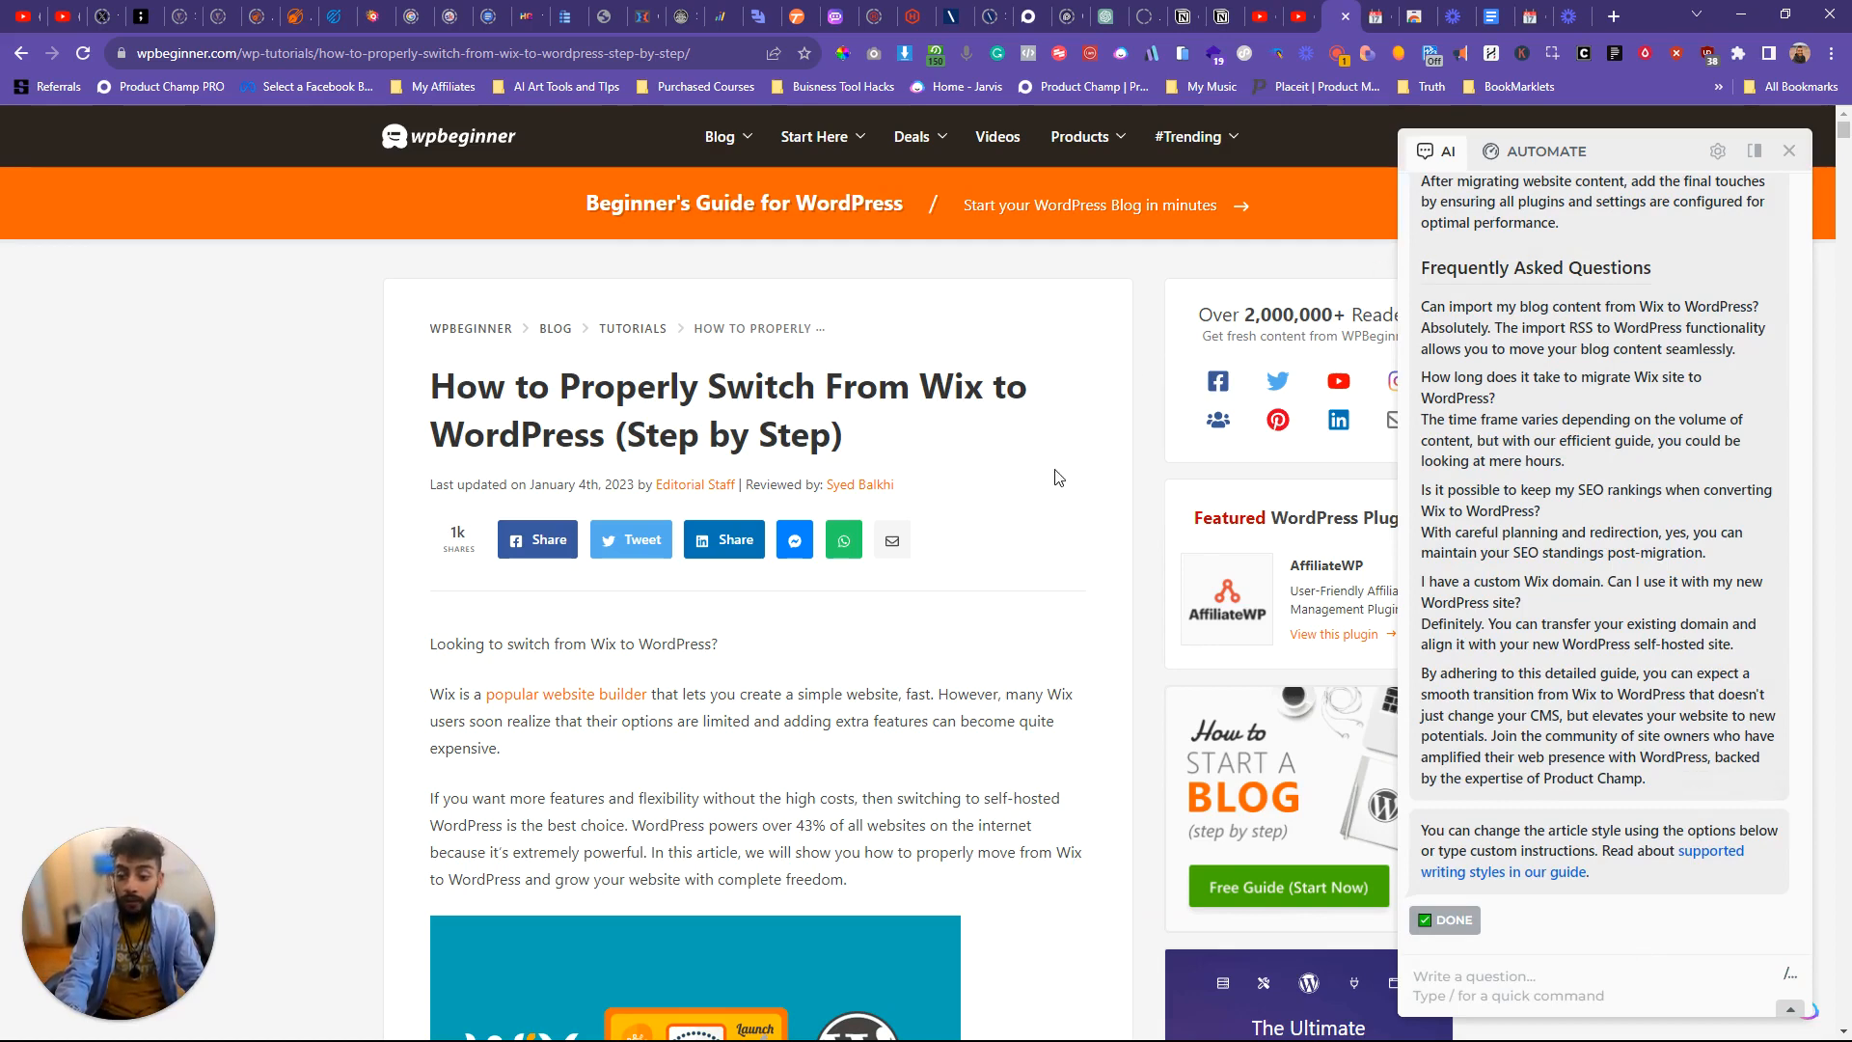
Step: Switch to Notion's Product Champ - Content Calendar and look over the cards in its status columns
{"action": "left_click", "coordinate": [1381, 16]}
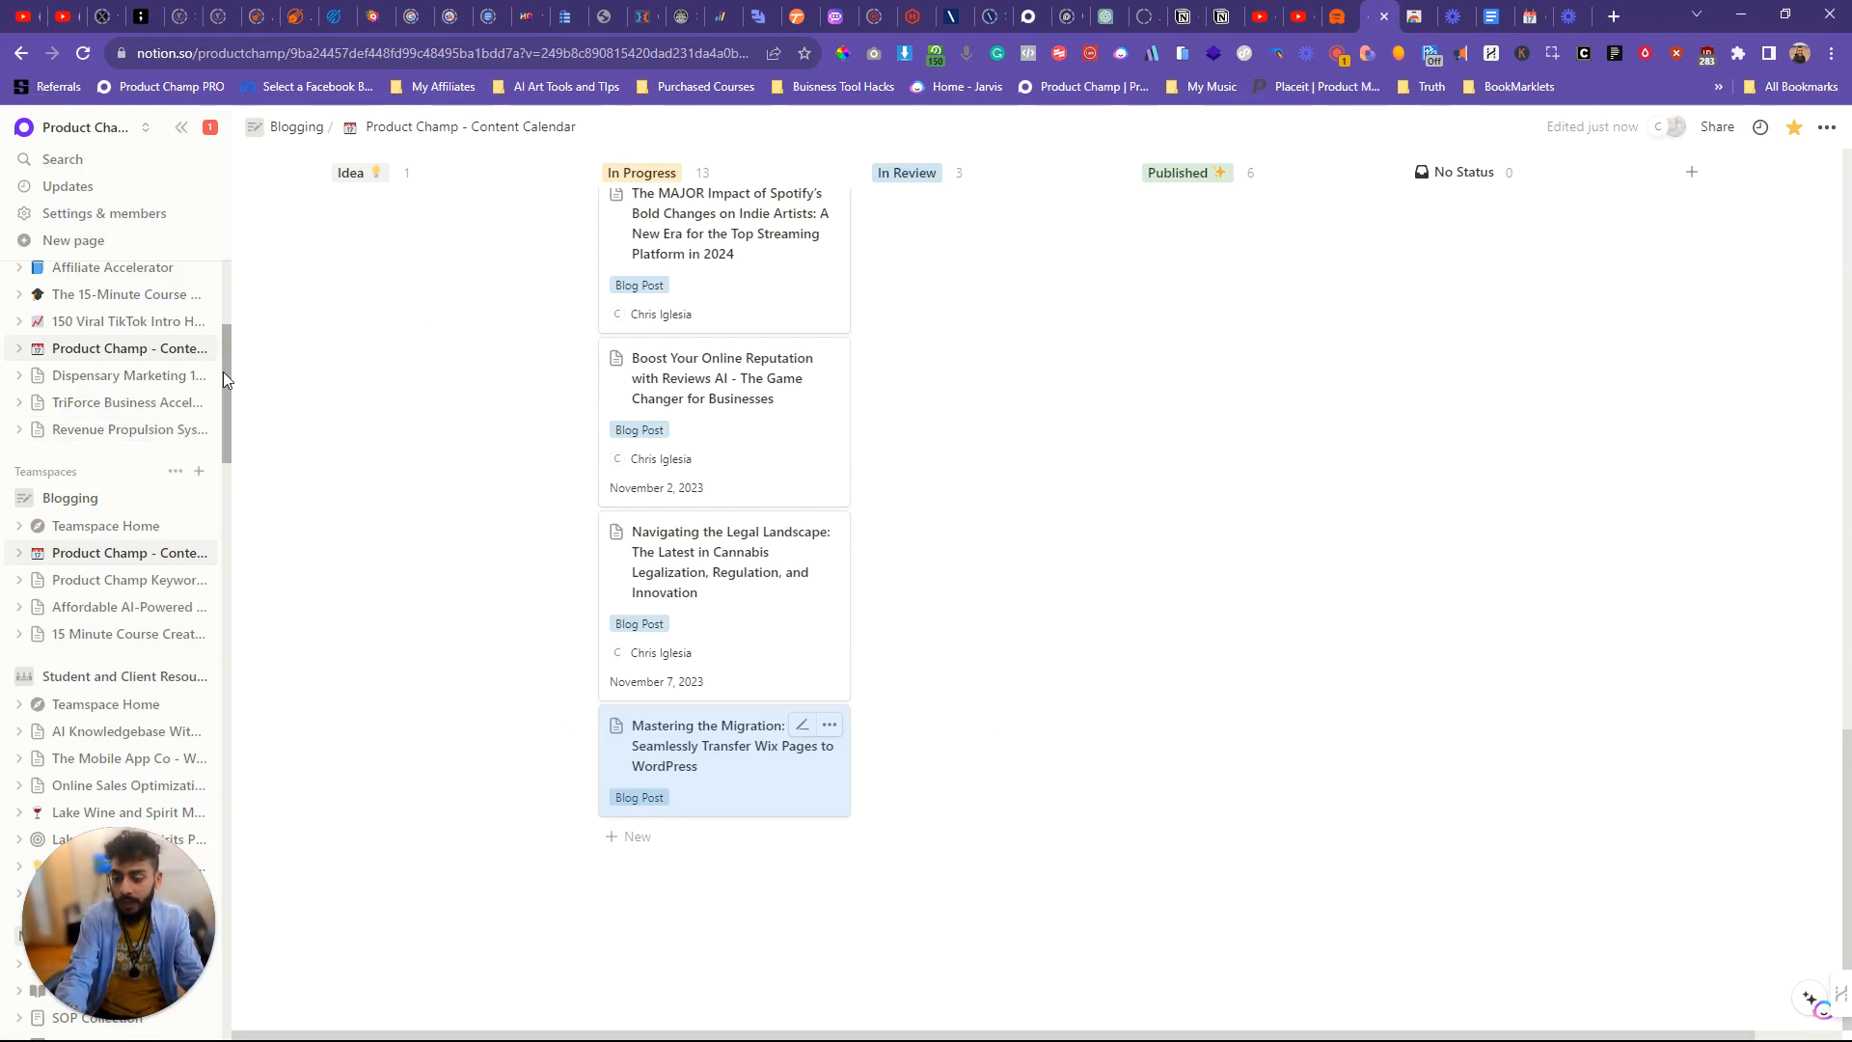
{"action": "left_click_drag", "start_coordinate": [223, 372], "coordinate": [223, 307]}
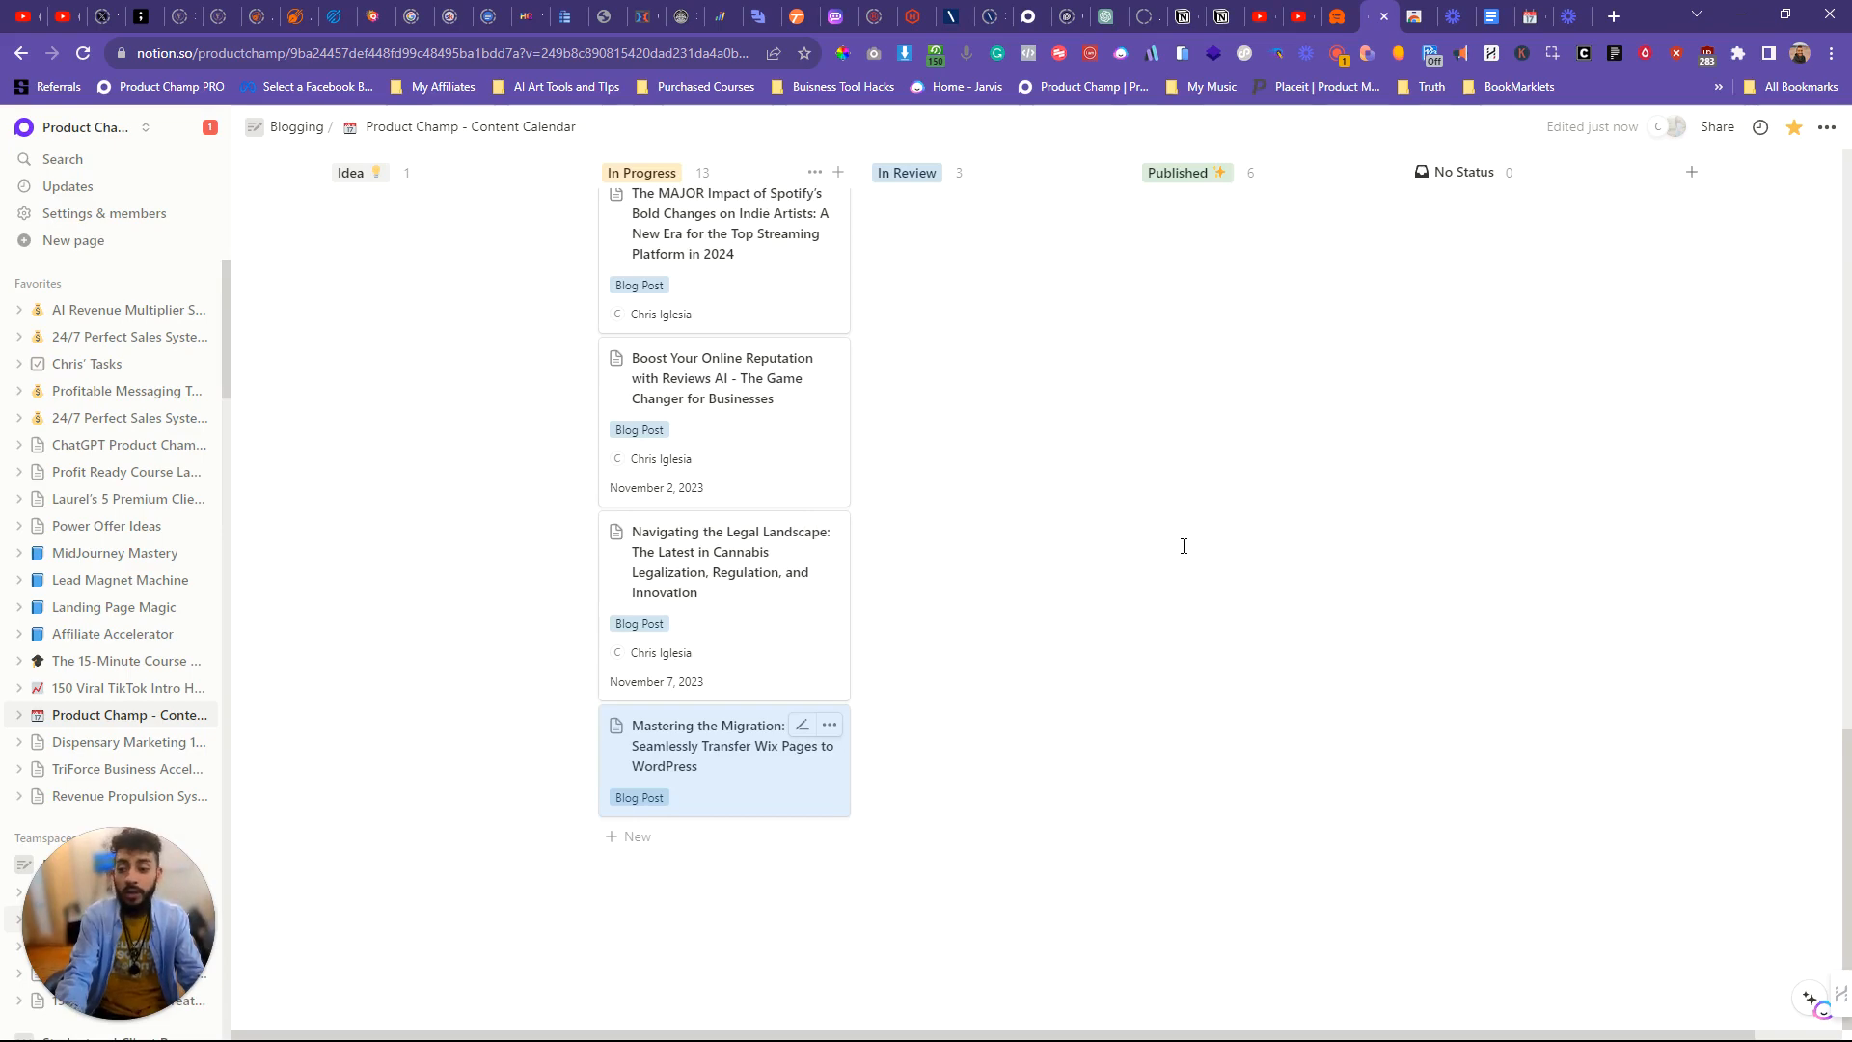
{"action": "scroll", "coordinate": [1190, 485], "scroll_direction": "up", "scroll_amount": 20}
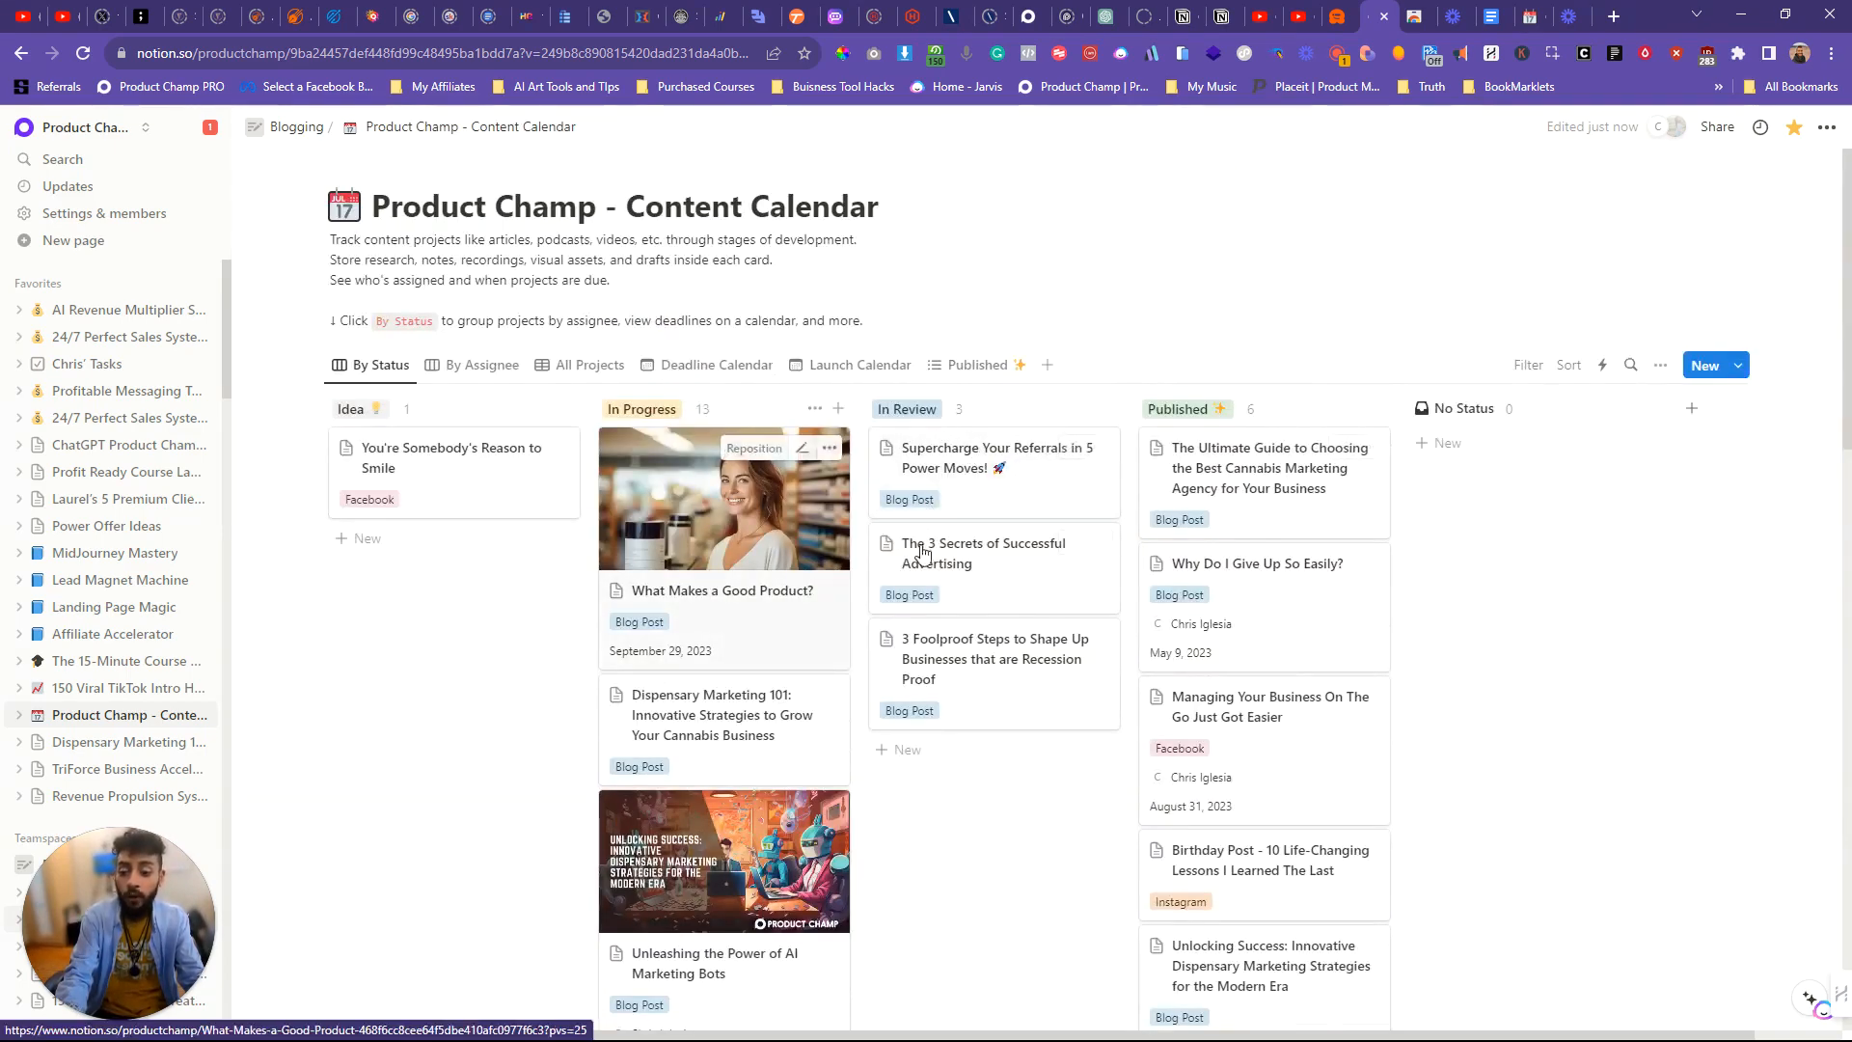
{"action": "scroll", "coordinate": [997, 525], "scroll_direction": "down", "scroll_amount": 5}
{"action": "scroll", "coordinate": [997, 525], "scroll_direction": "up", "scroll_amount": 5}
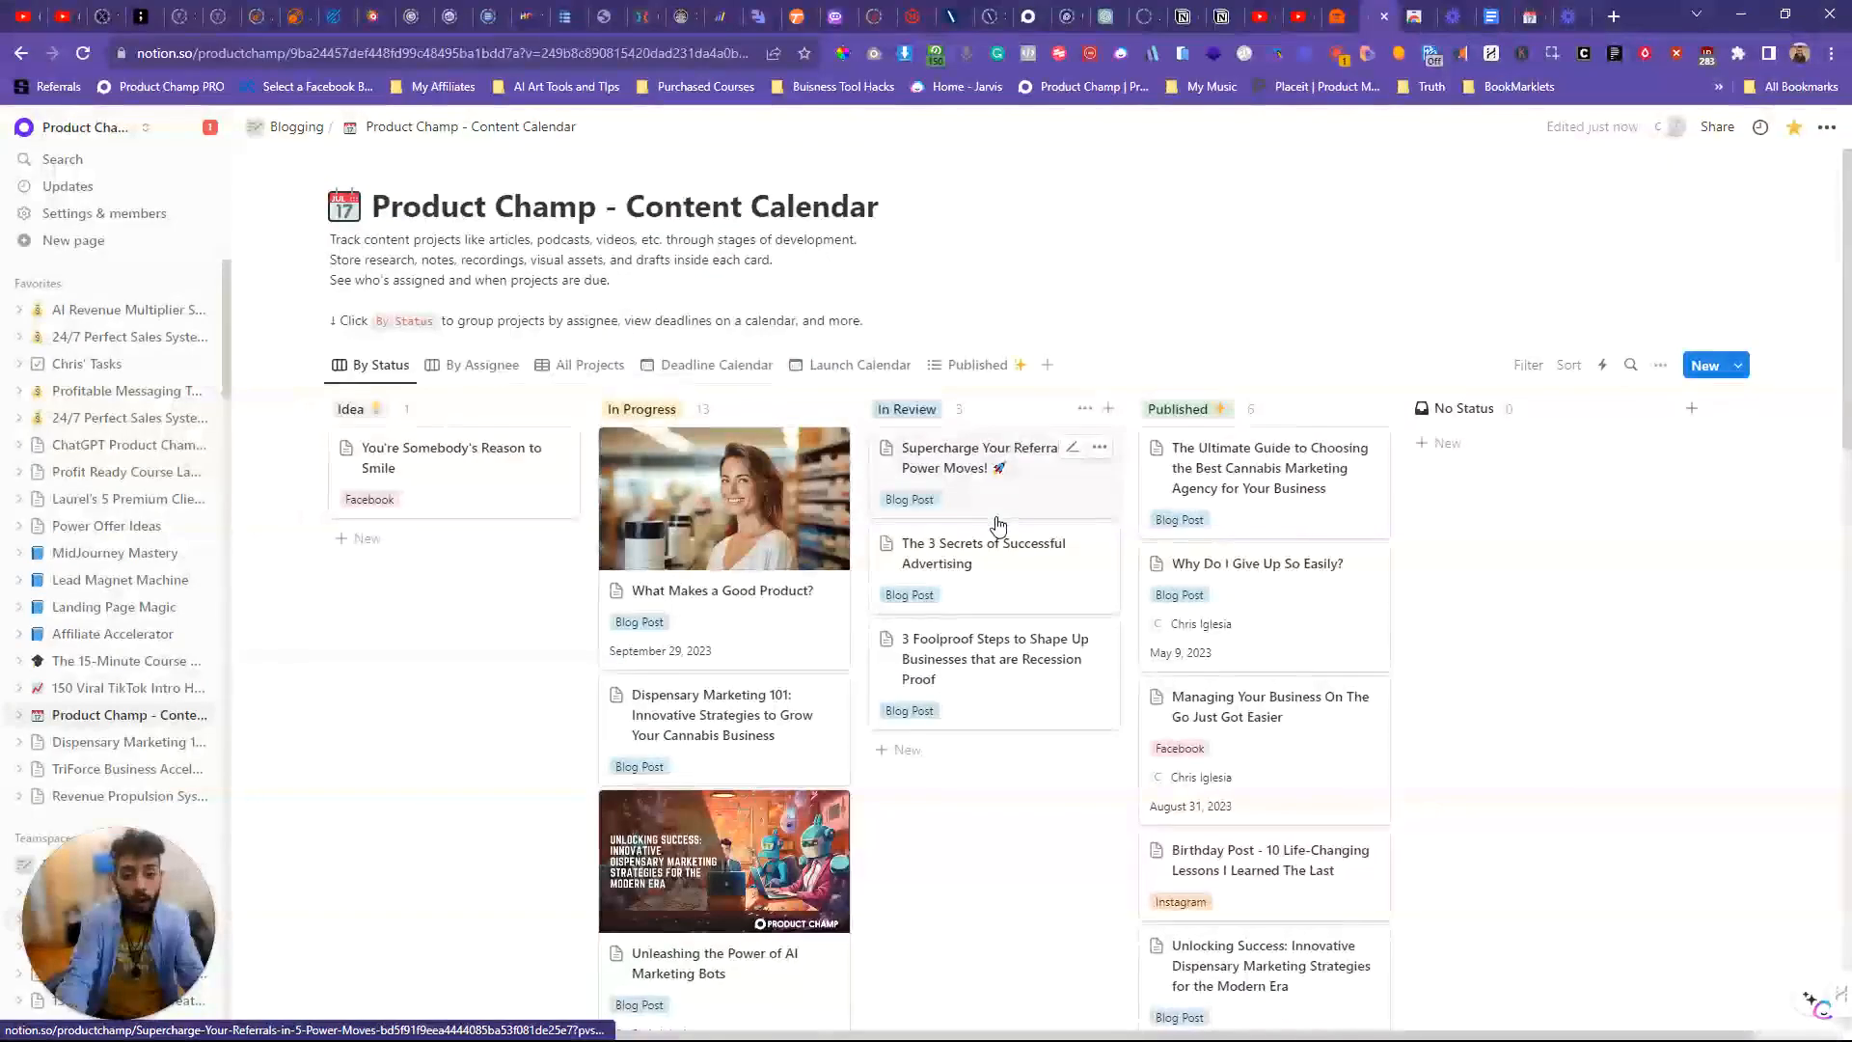
{"action": "scroll", "coordinate": [1013, 438], "scroll_direction": "down", "scroll_amount": 20}
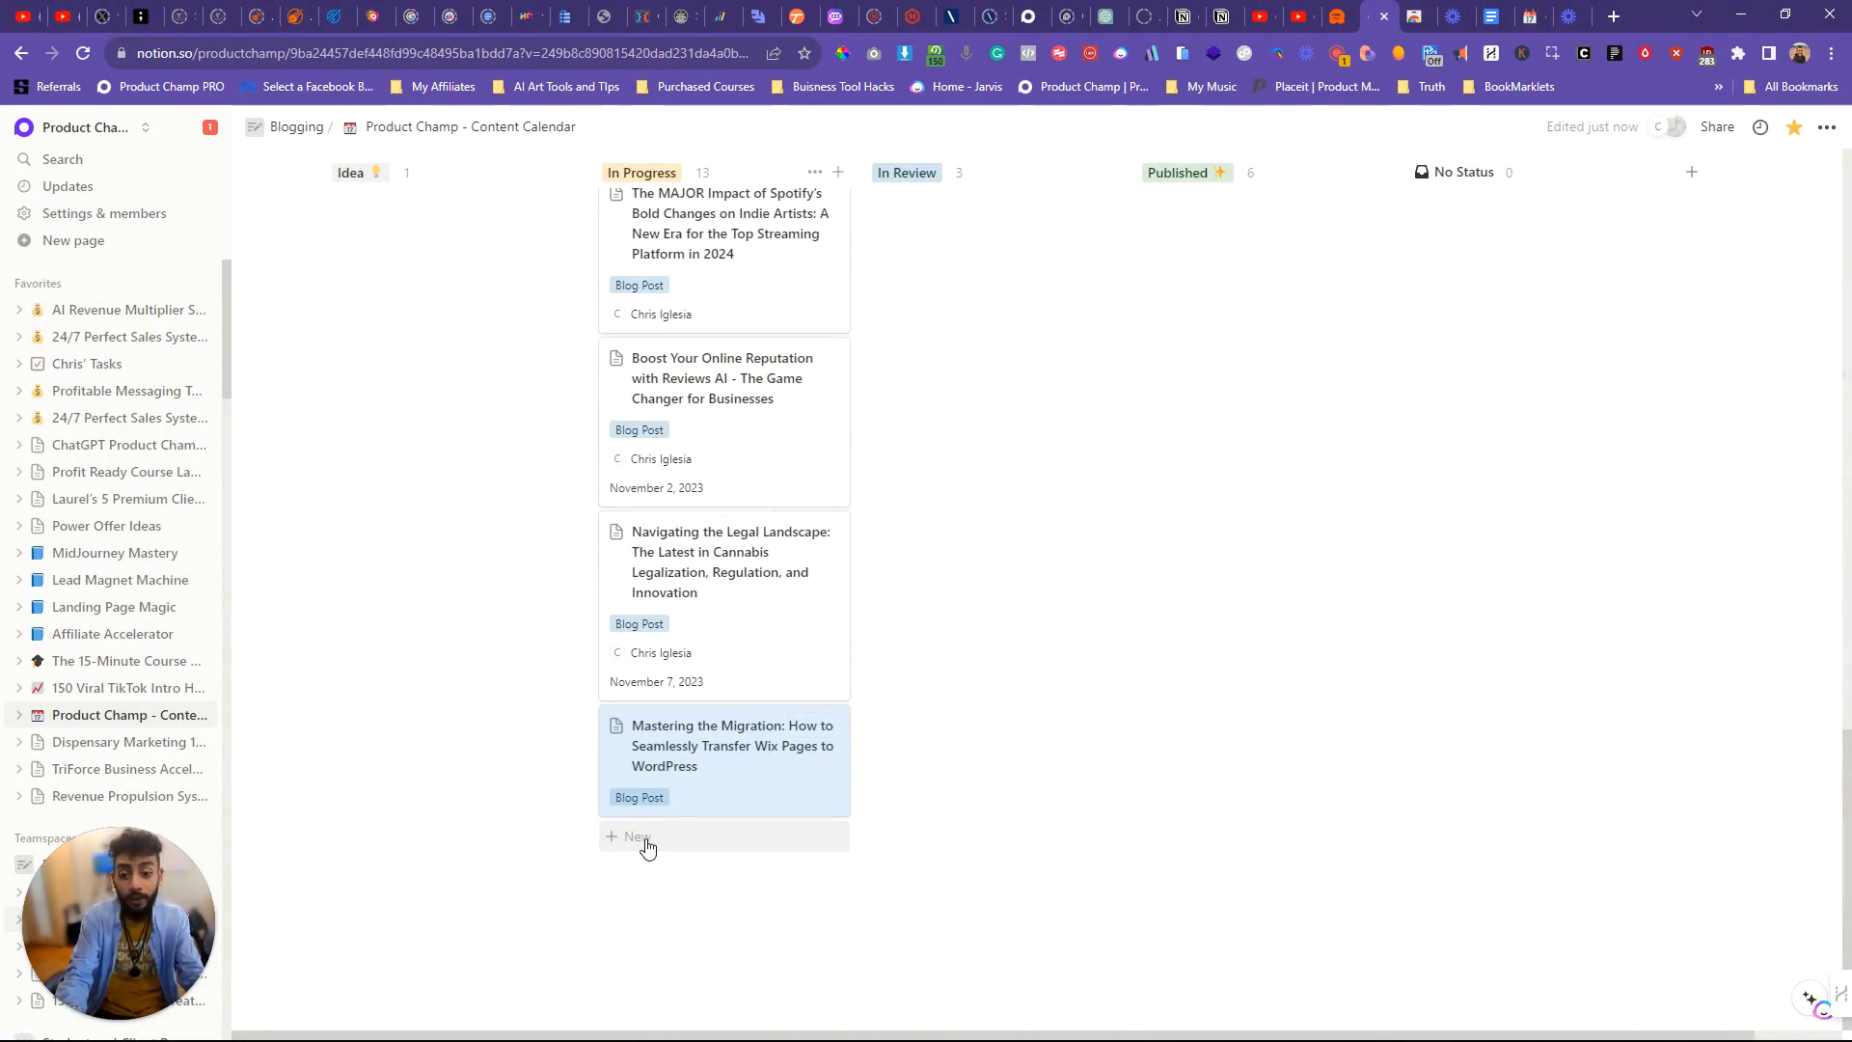
Step: Add a new card to the end of the In Progress column and set its type to Blog Post
{"action": "left_click", "coordinate": [645, 842]}
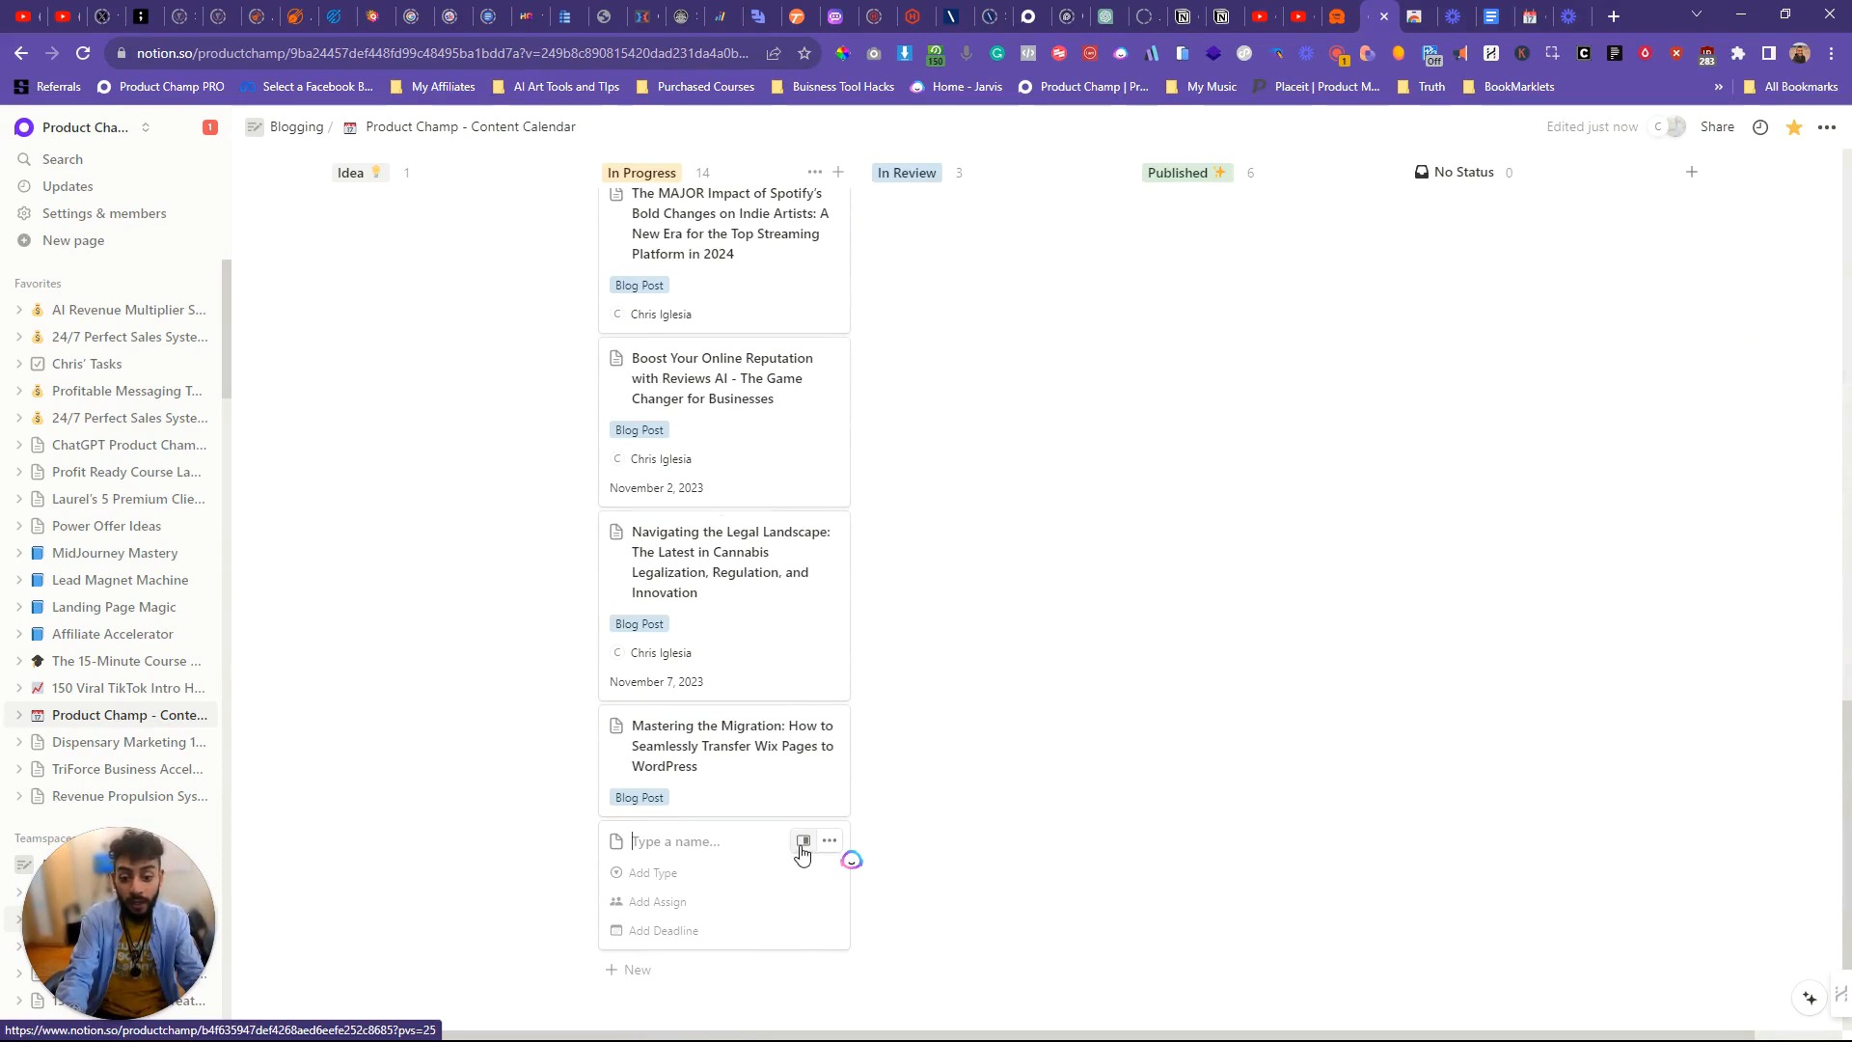
{"action": "left_click", "coordinate": [703, 880]}
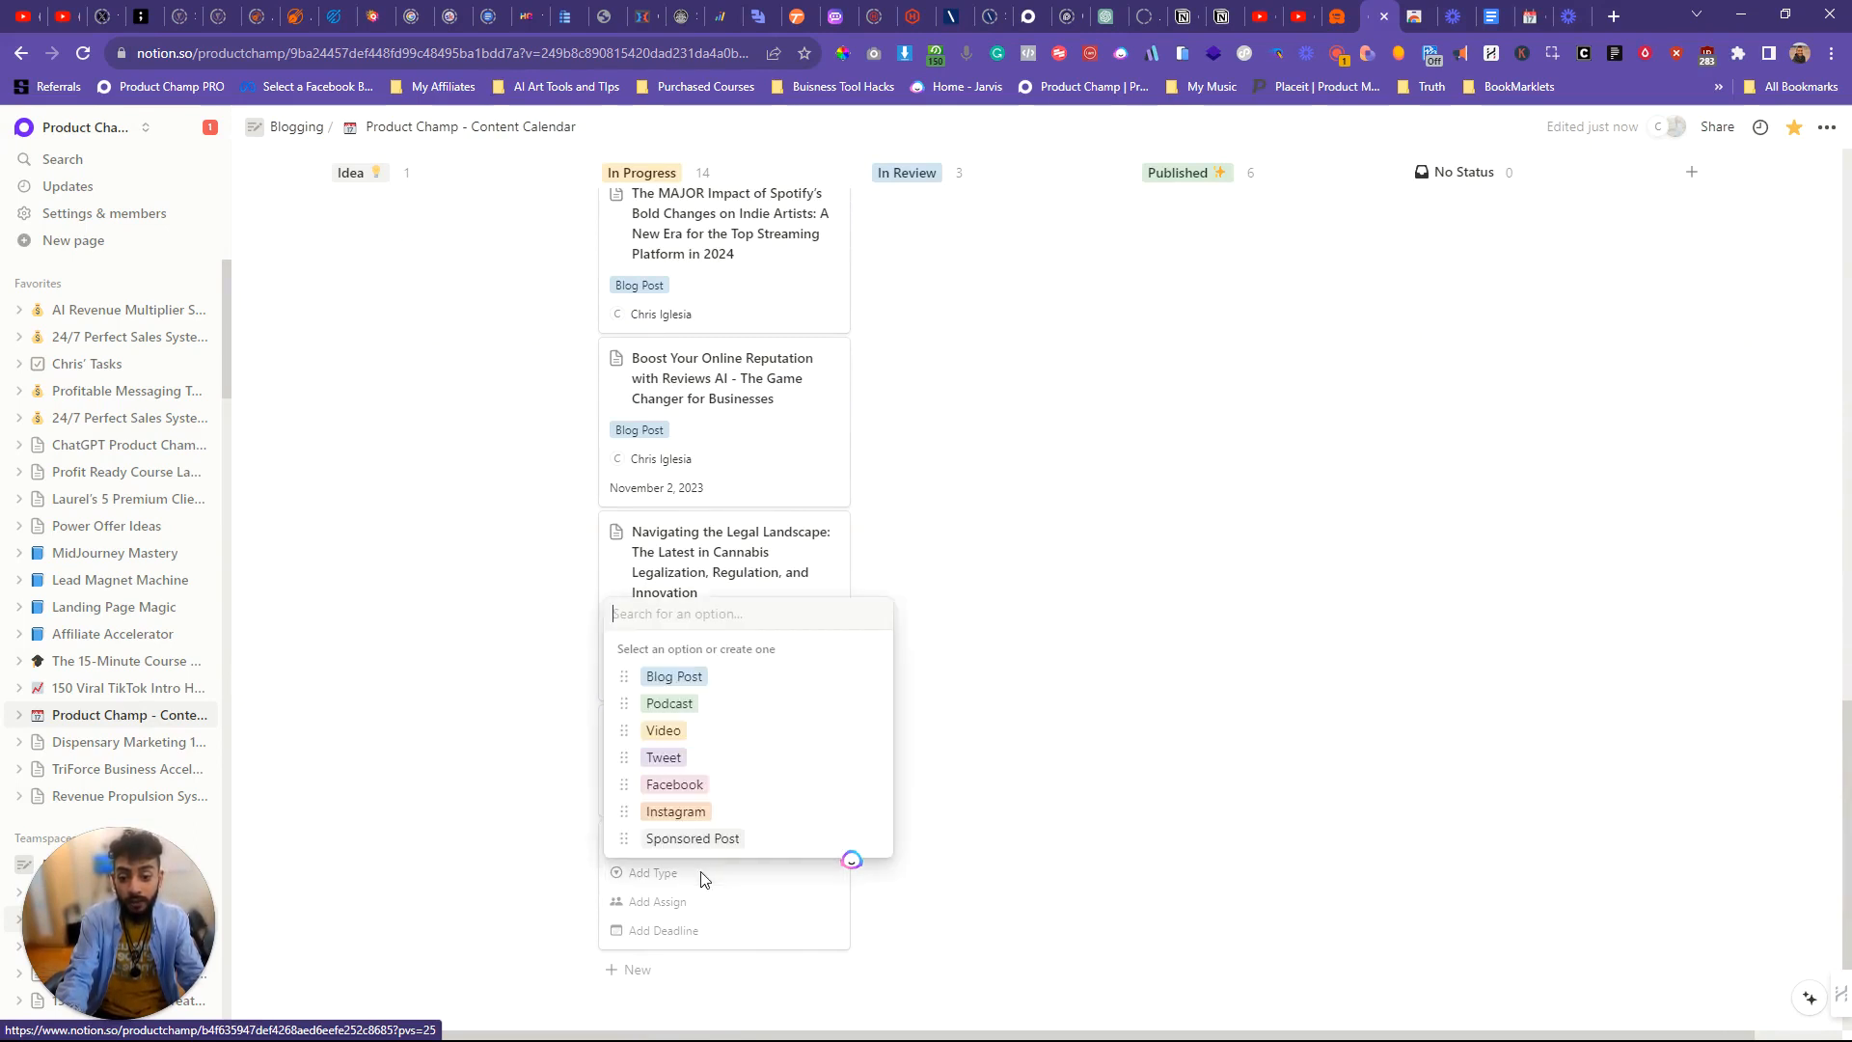
{"action": "left_click", "coordinate": [698, 681]}
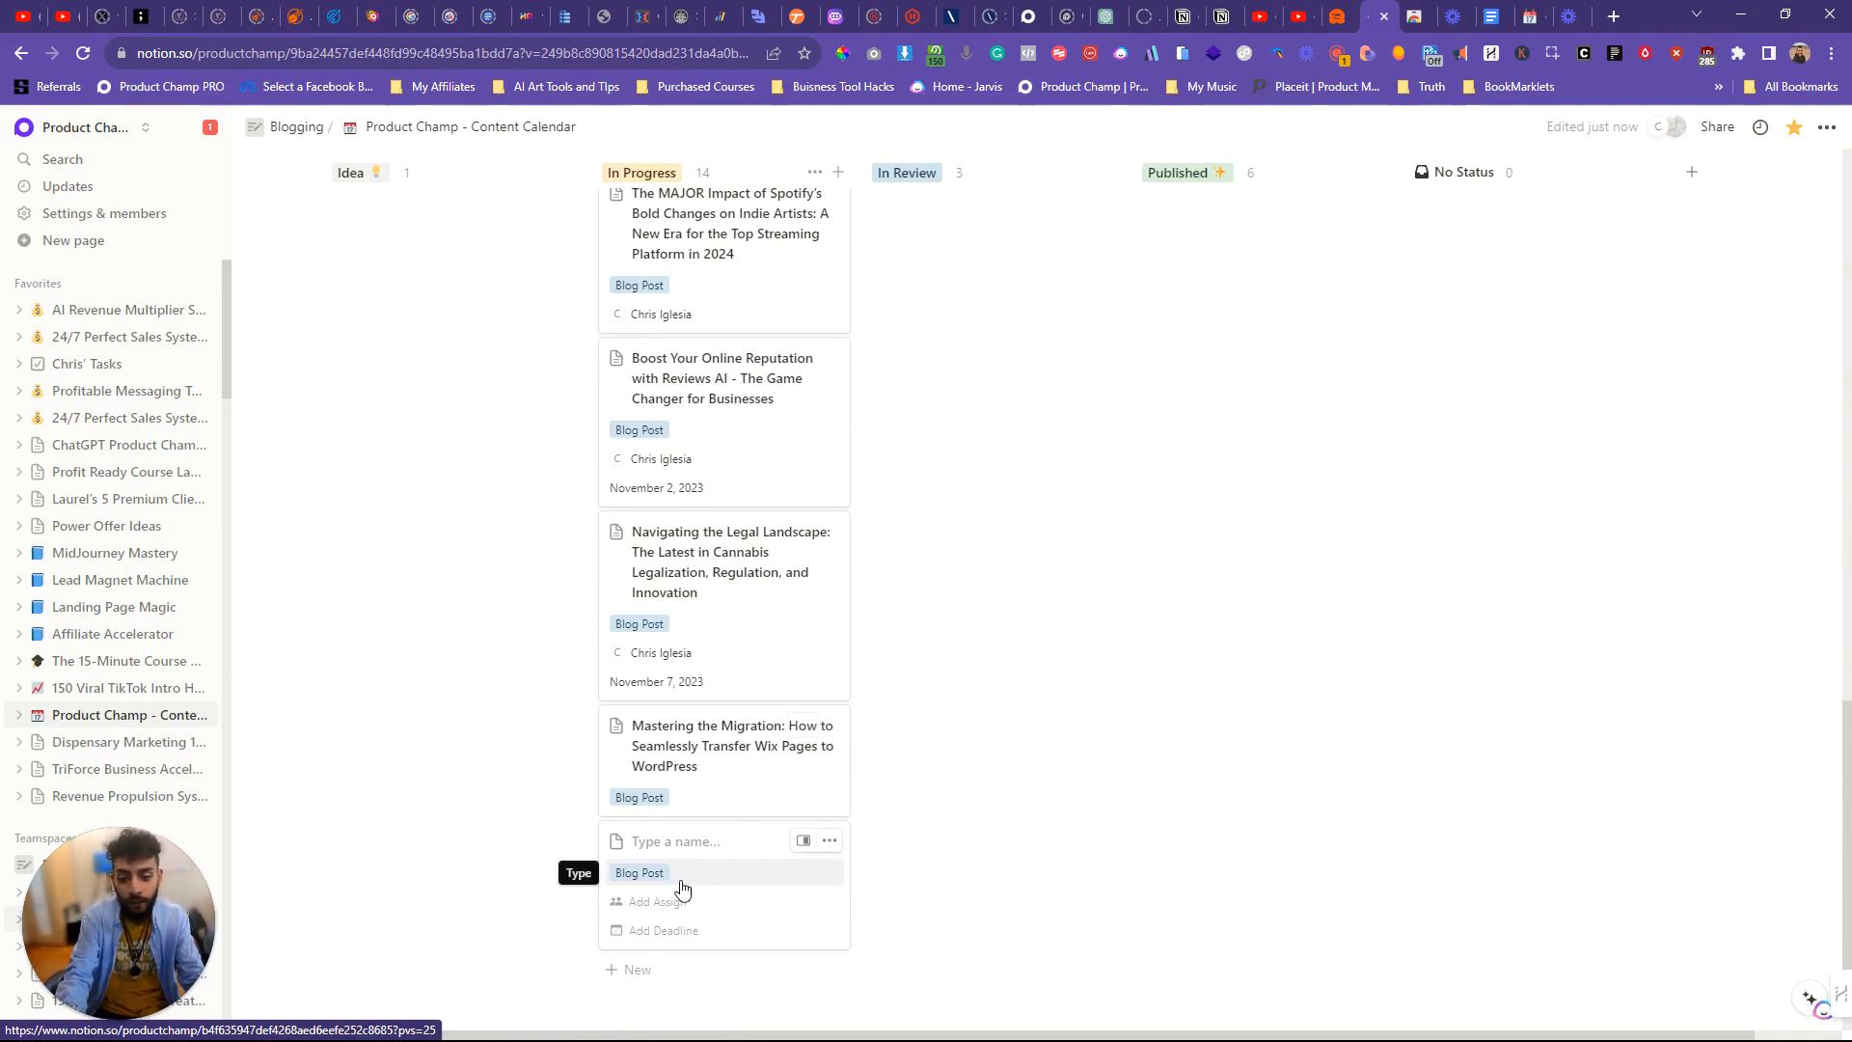
Step: Open the new untitled card in side peek and paste the generated Wix-to-WordPress article into its empty body
{"action": "left_click", "coordinate": [803, 842]}
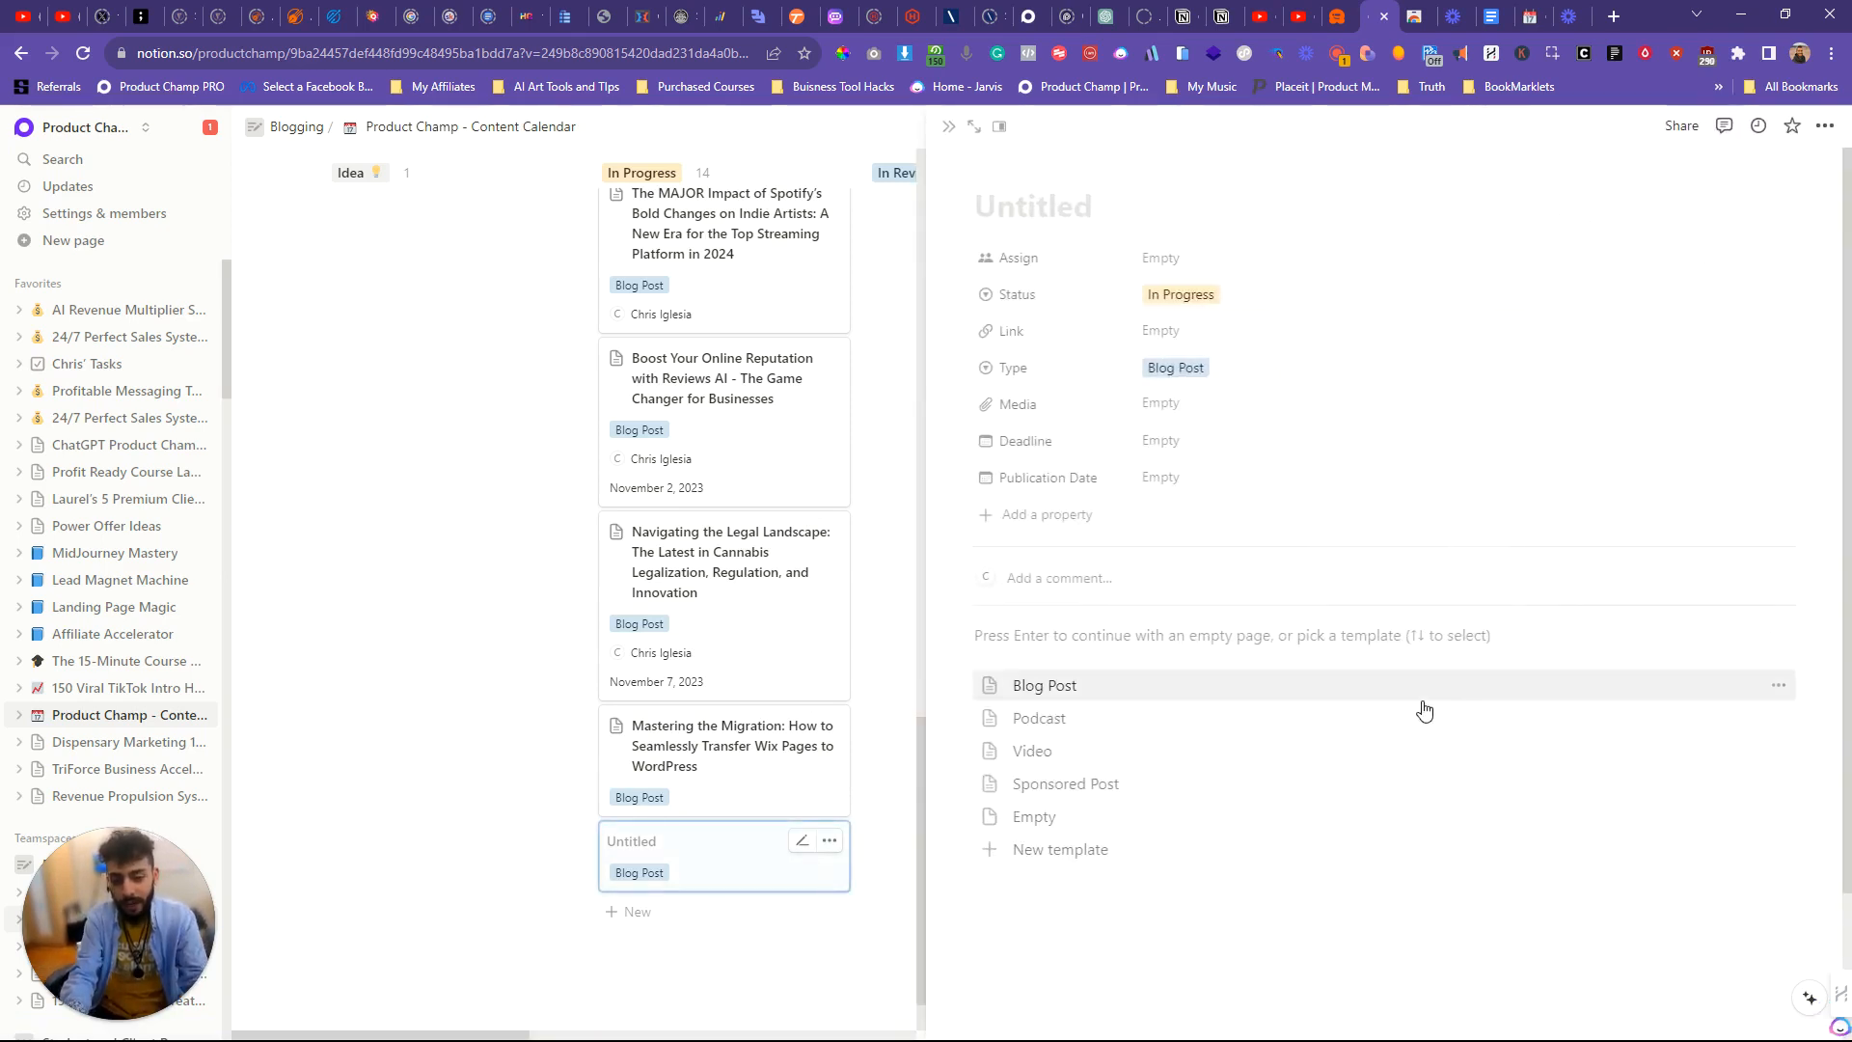
{"action": "left_click", "coordinate": [1315, 637]}
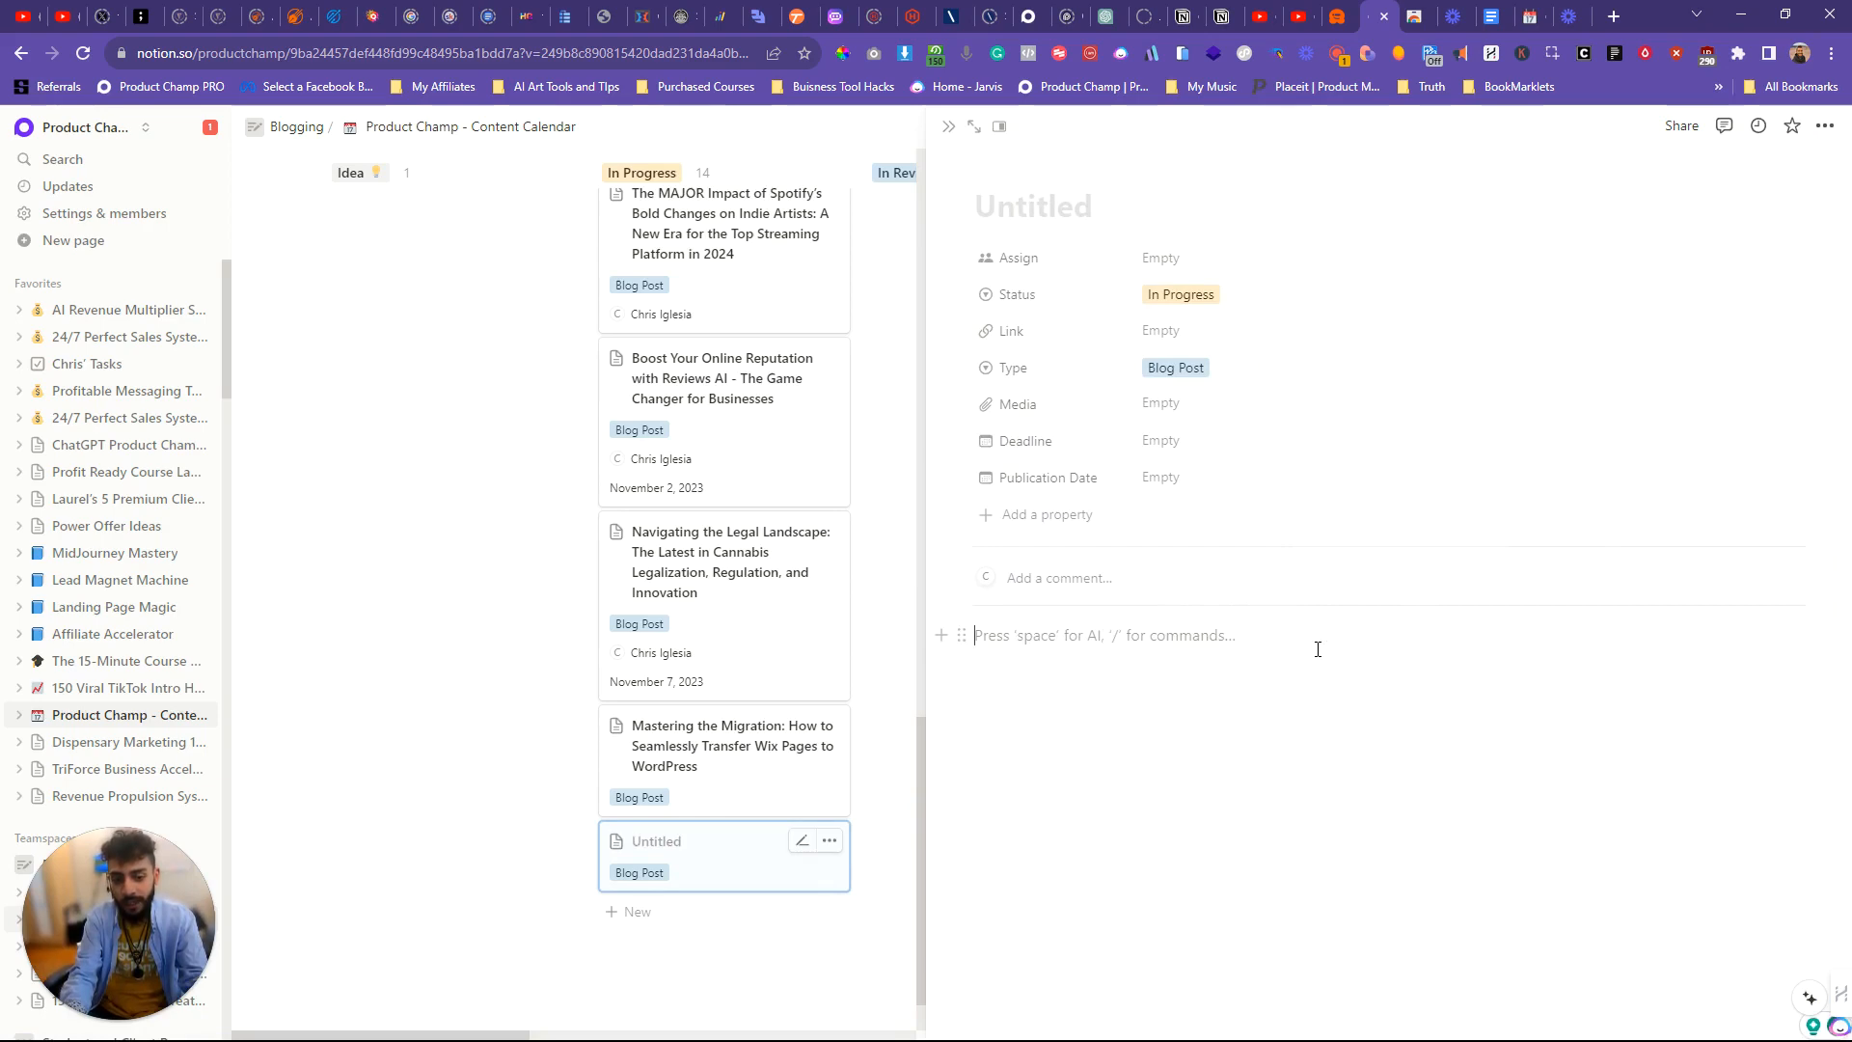
{"action": "key", "text": "ctrl+v"}
{"action": "scroll", "coordinate": [1377, 605], "scroll_direction": "down", "scroll_amount": 2}
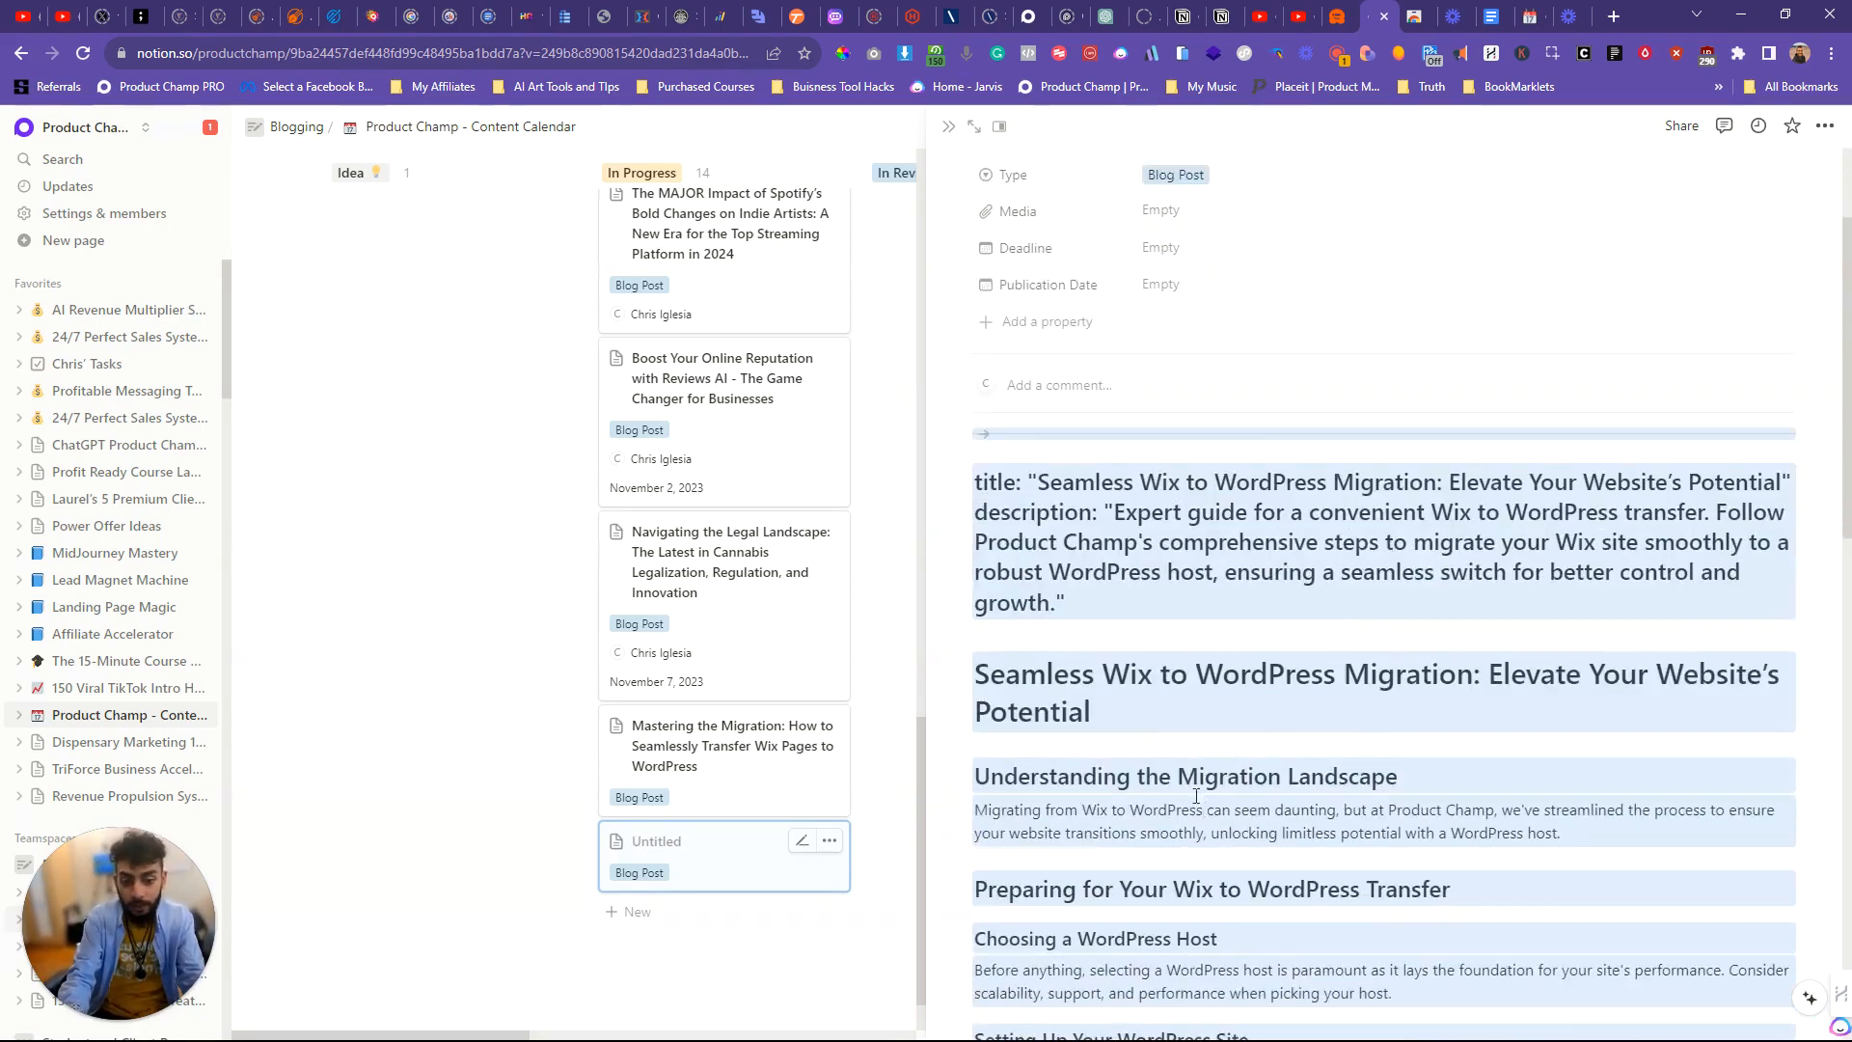
Step: Examine the pasted article's title, description, section headings, frequently asked questions and closing paragraph
{"action": "left_click", "coordinate": [1146, 652]}
{"action": "scroll", "coordinate": [1146, 652], "scroll_direction": "down", "scroll_amount": 2}
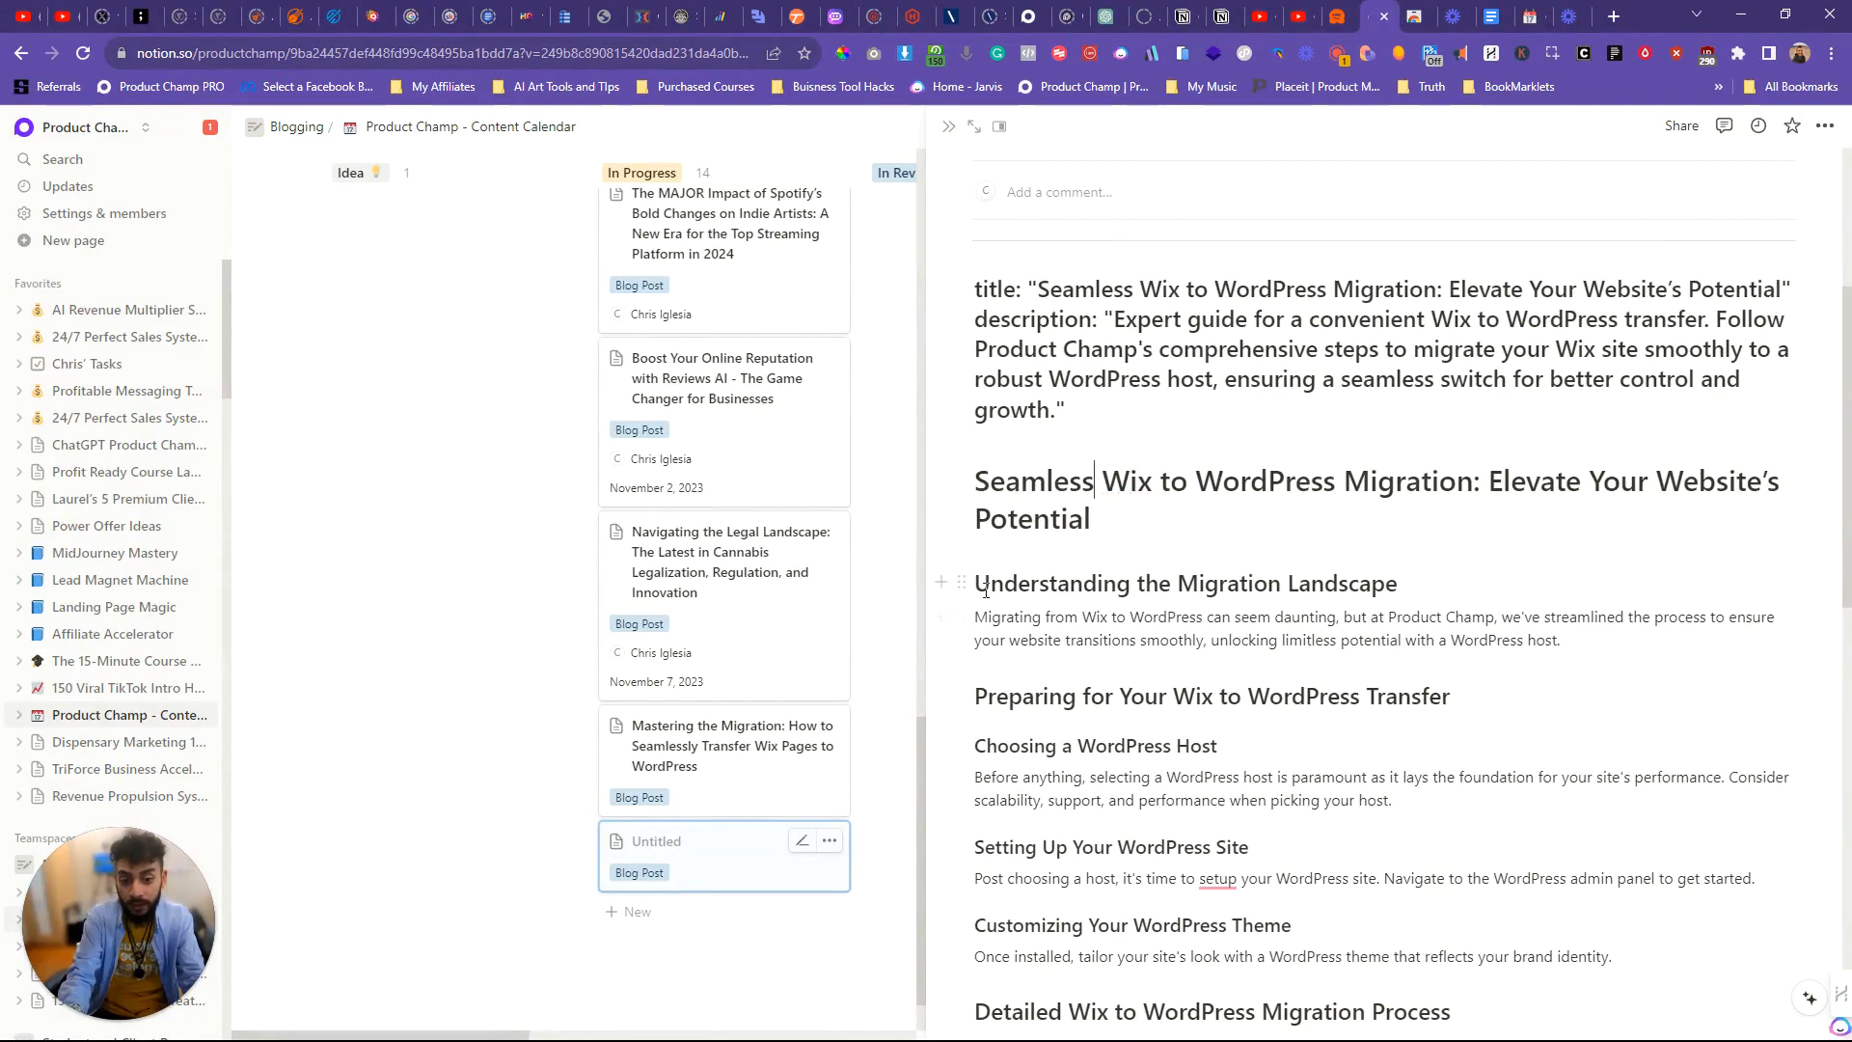
{"action": "left_click_drag", "start_coordinate": [972, 587], "coordinate": [1574, 969]}
{"action": "scroll", "coordinate": [1282, 743], "scroll_direction": "down", "scroll_amount": 1}
{"action": "left_click", "coordinate": [1492, 816]}
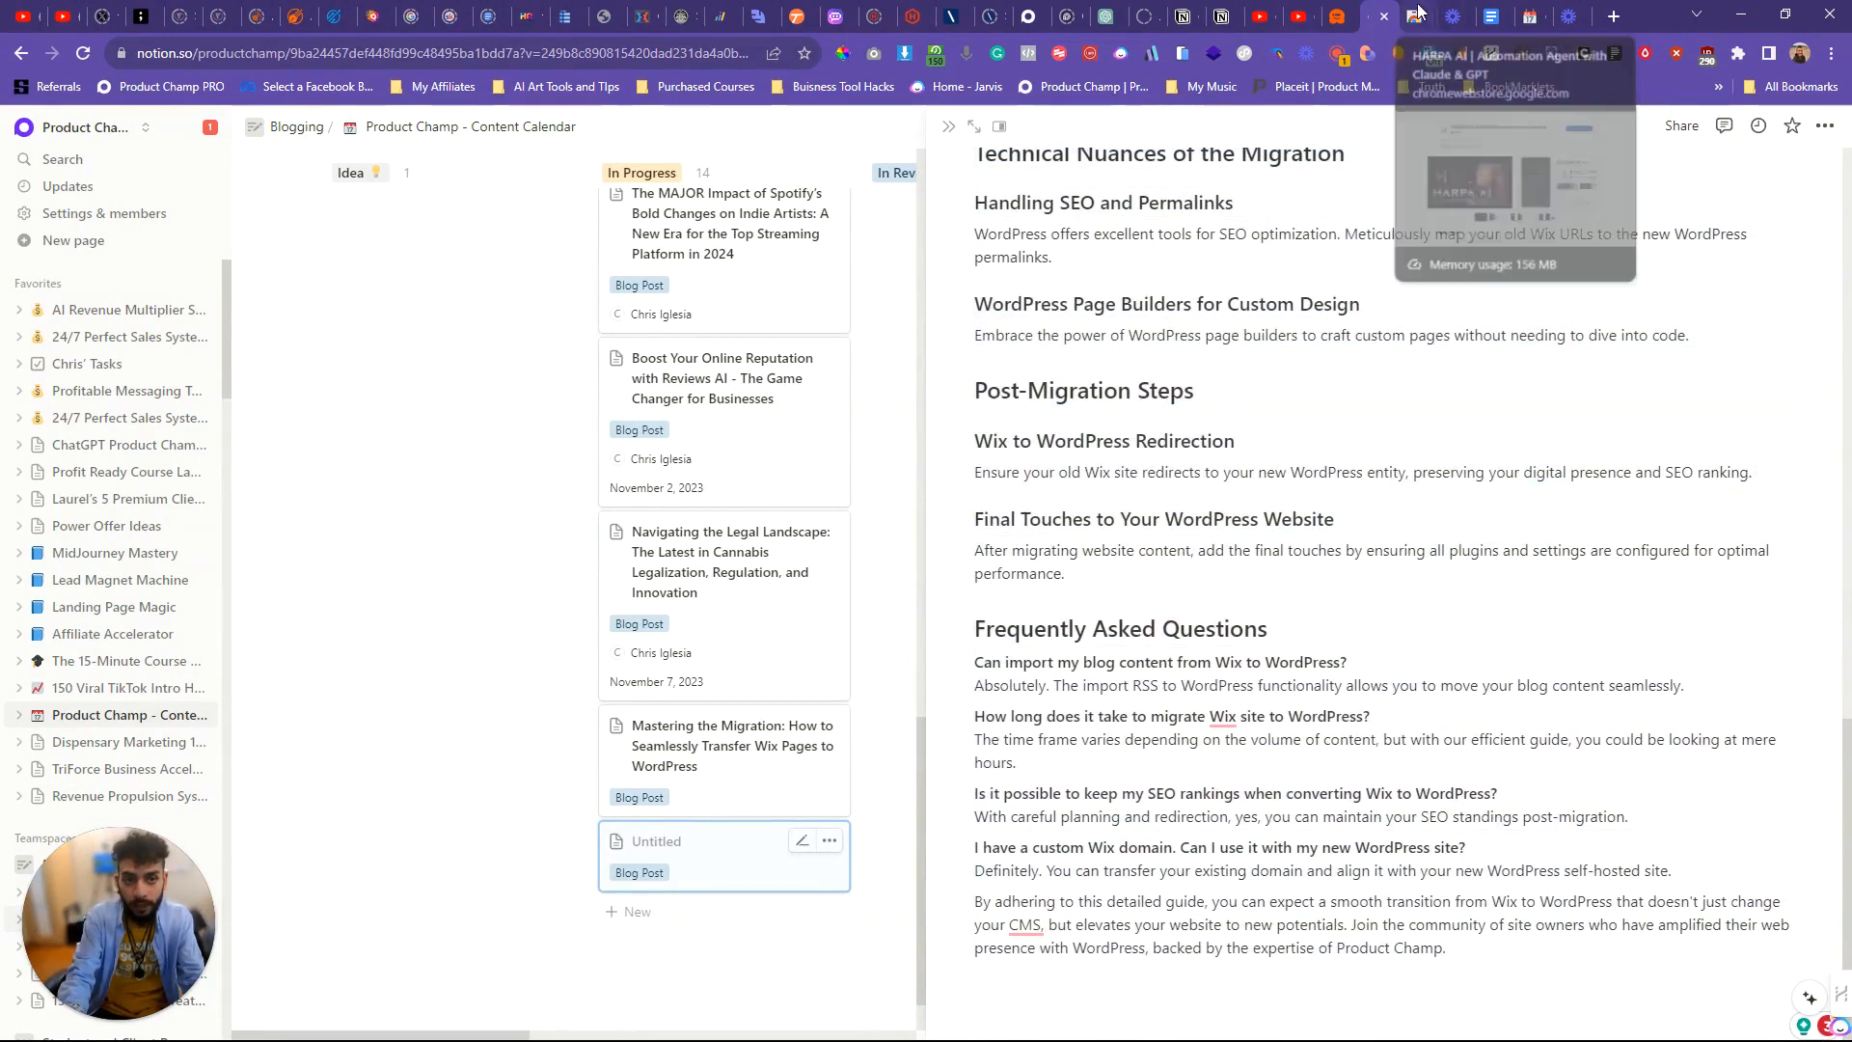
{"action": "double_click", "coordinate": [1165, 551]}
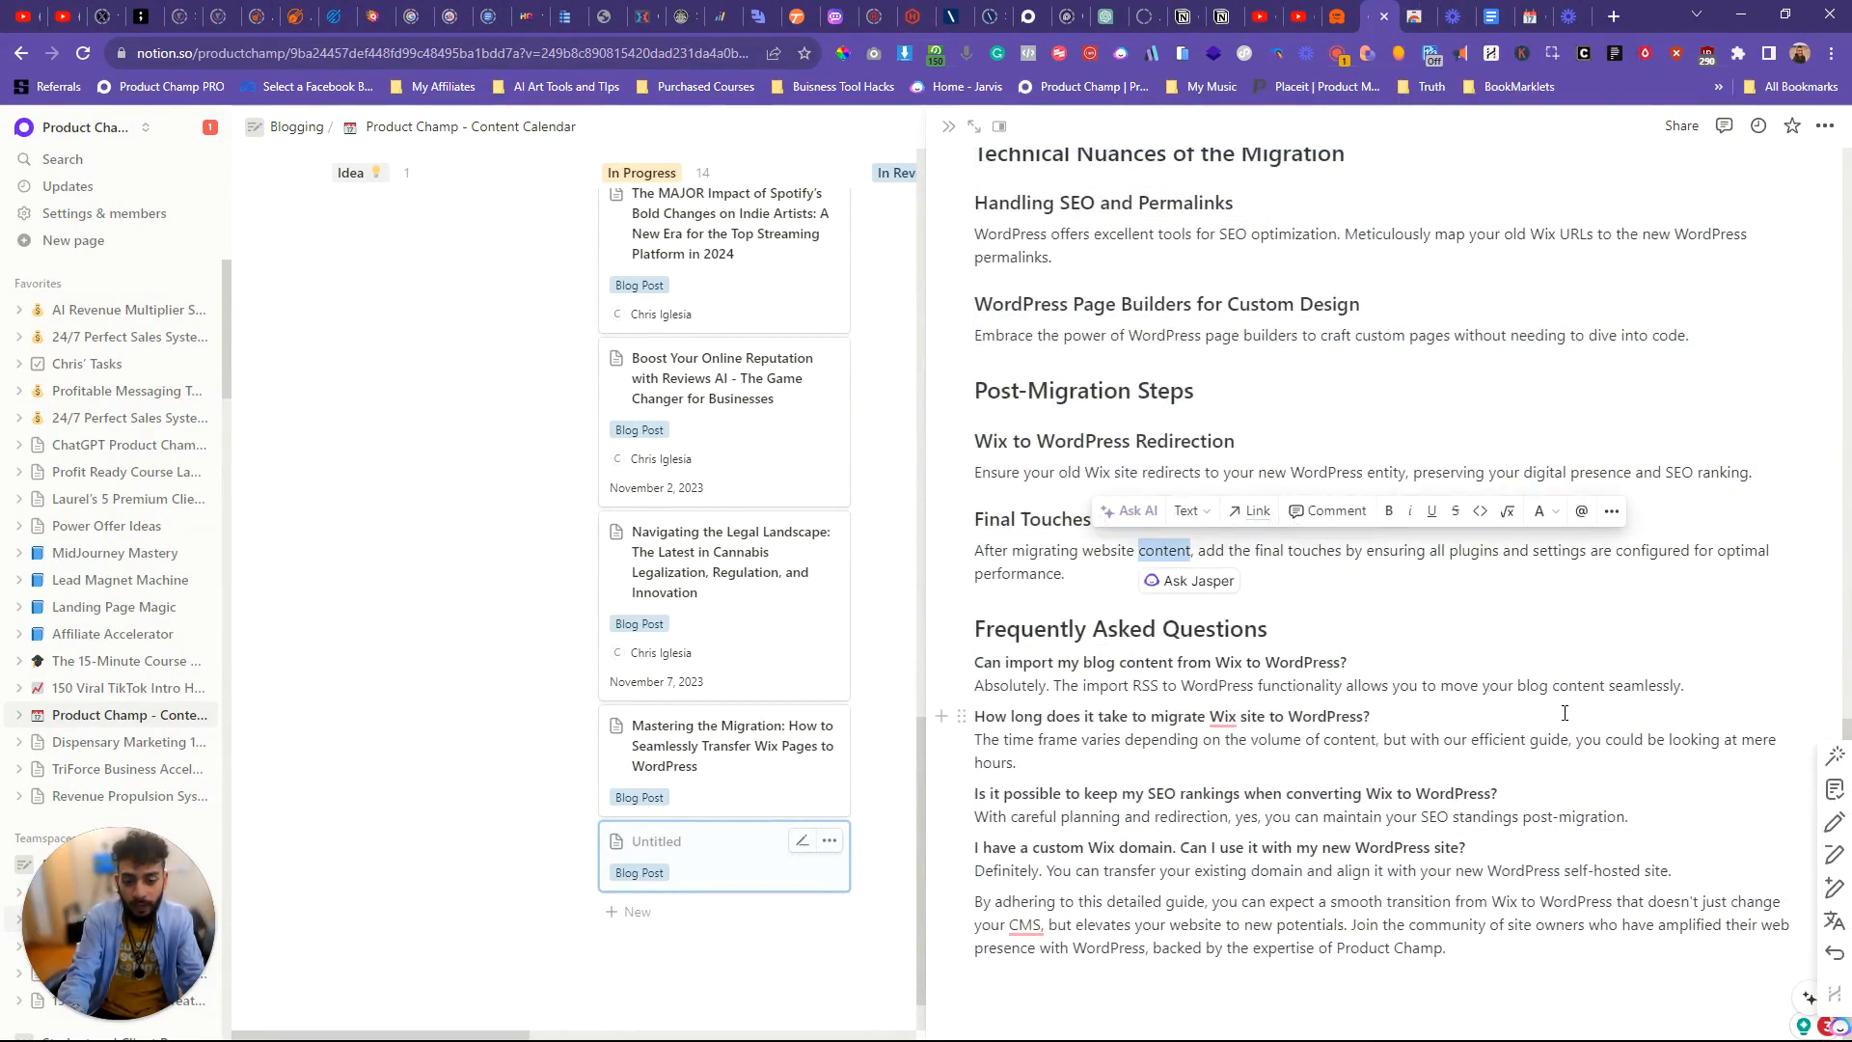
{"action": "left_click", "coordinate": [1205, 946]}
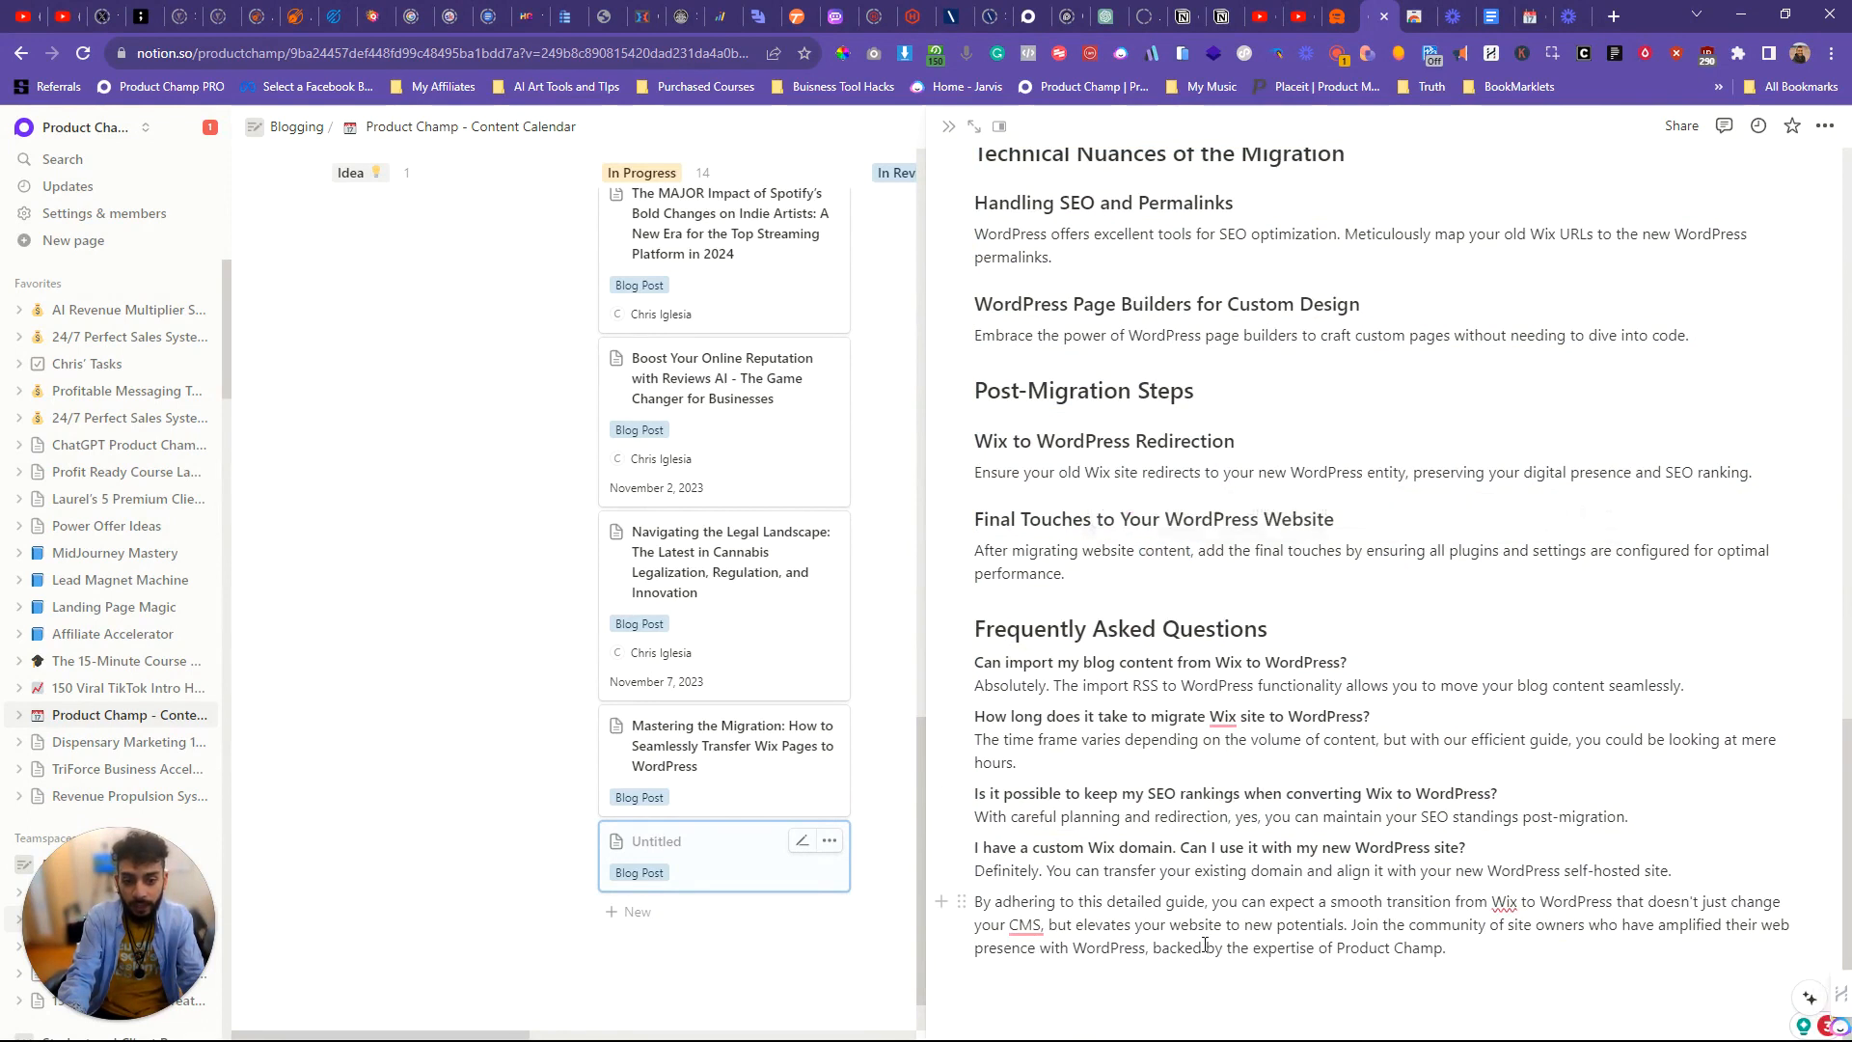
{"action": "left_click", "coordinate": [1003, 902]}
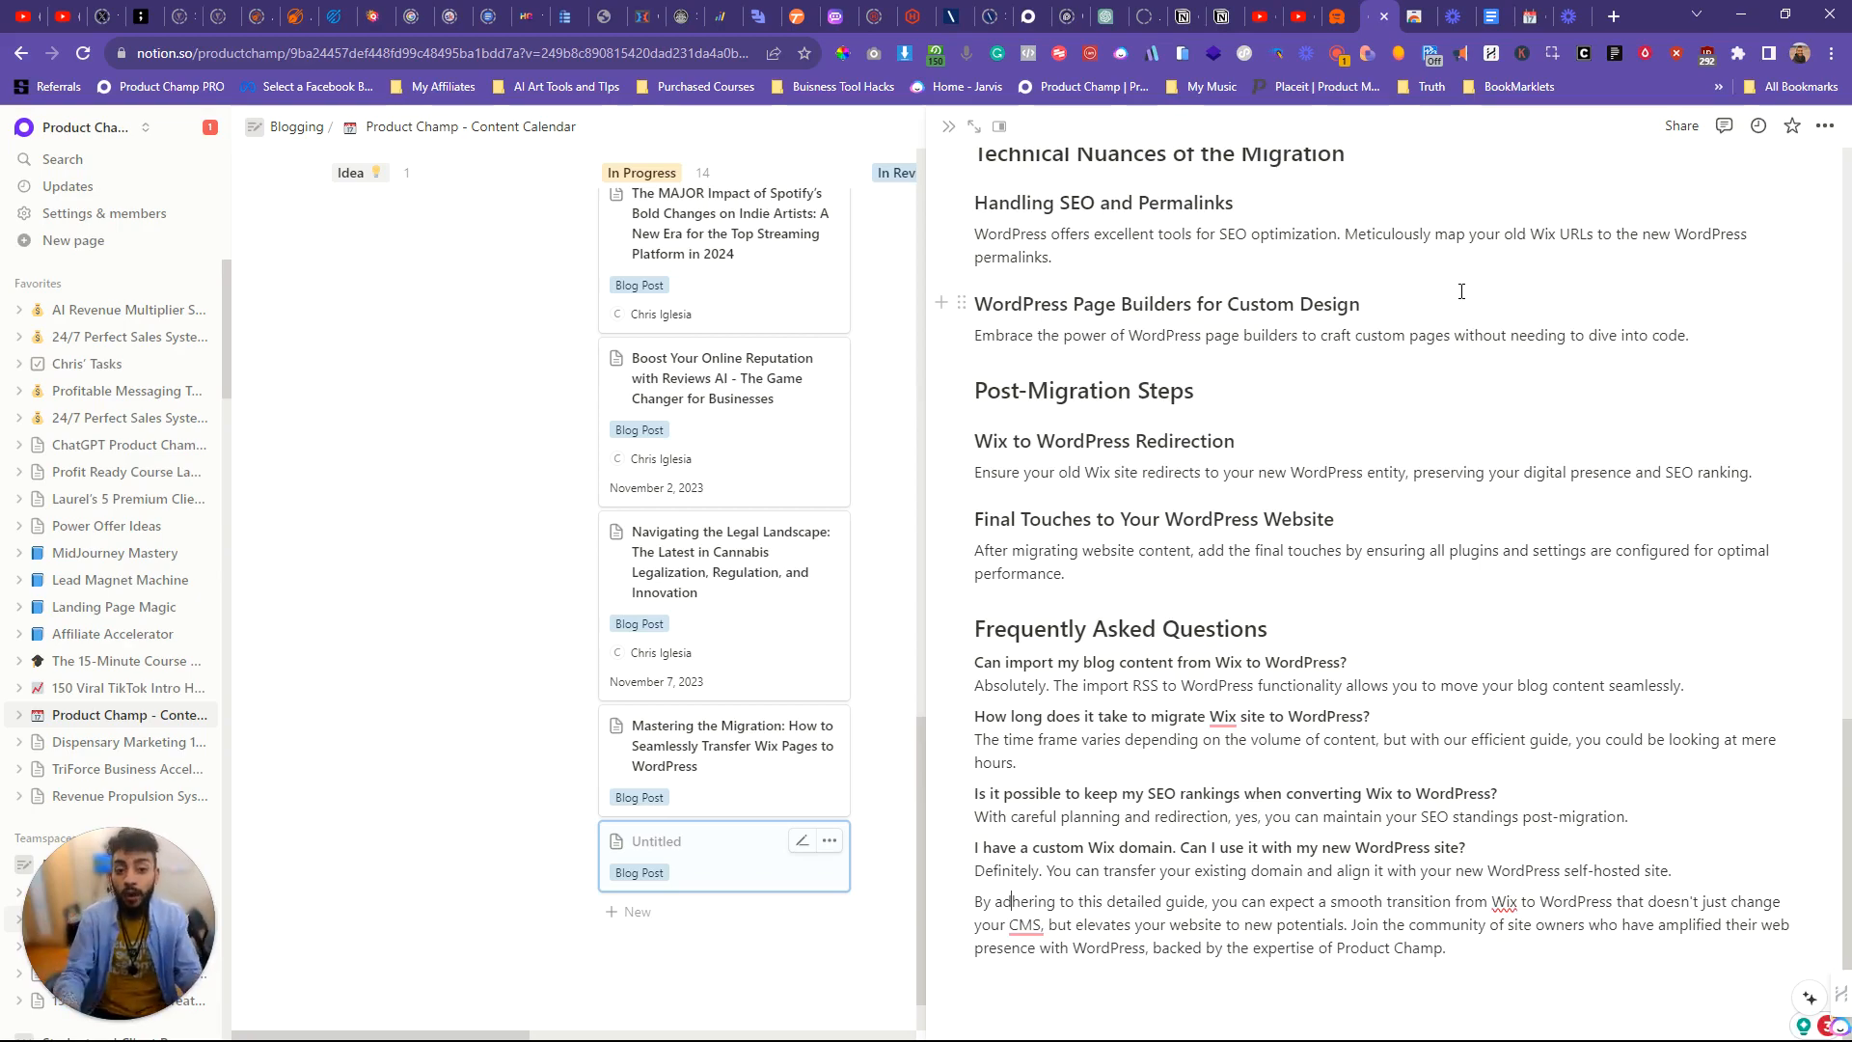
{"action": "scroll", "coordinate": [1399, 539], "scroll_direction": "up", "scroll_amount": 10}
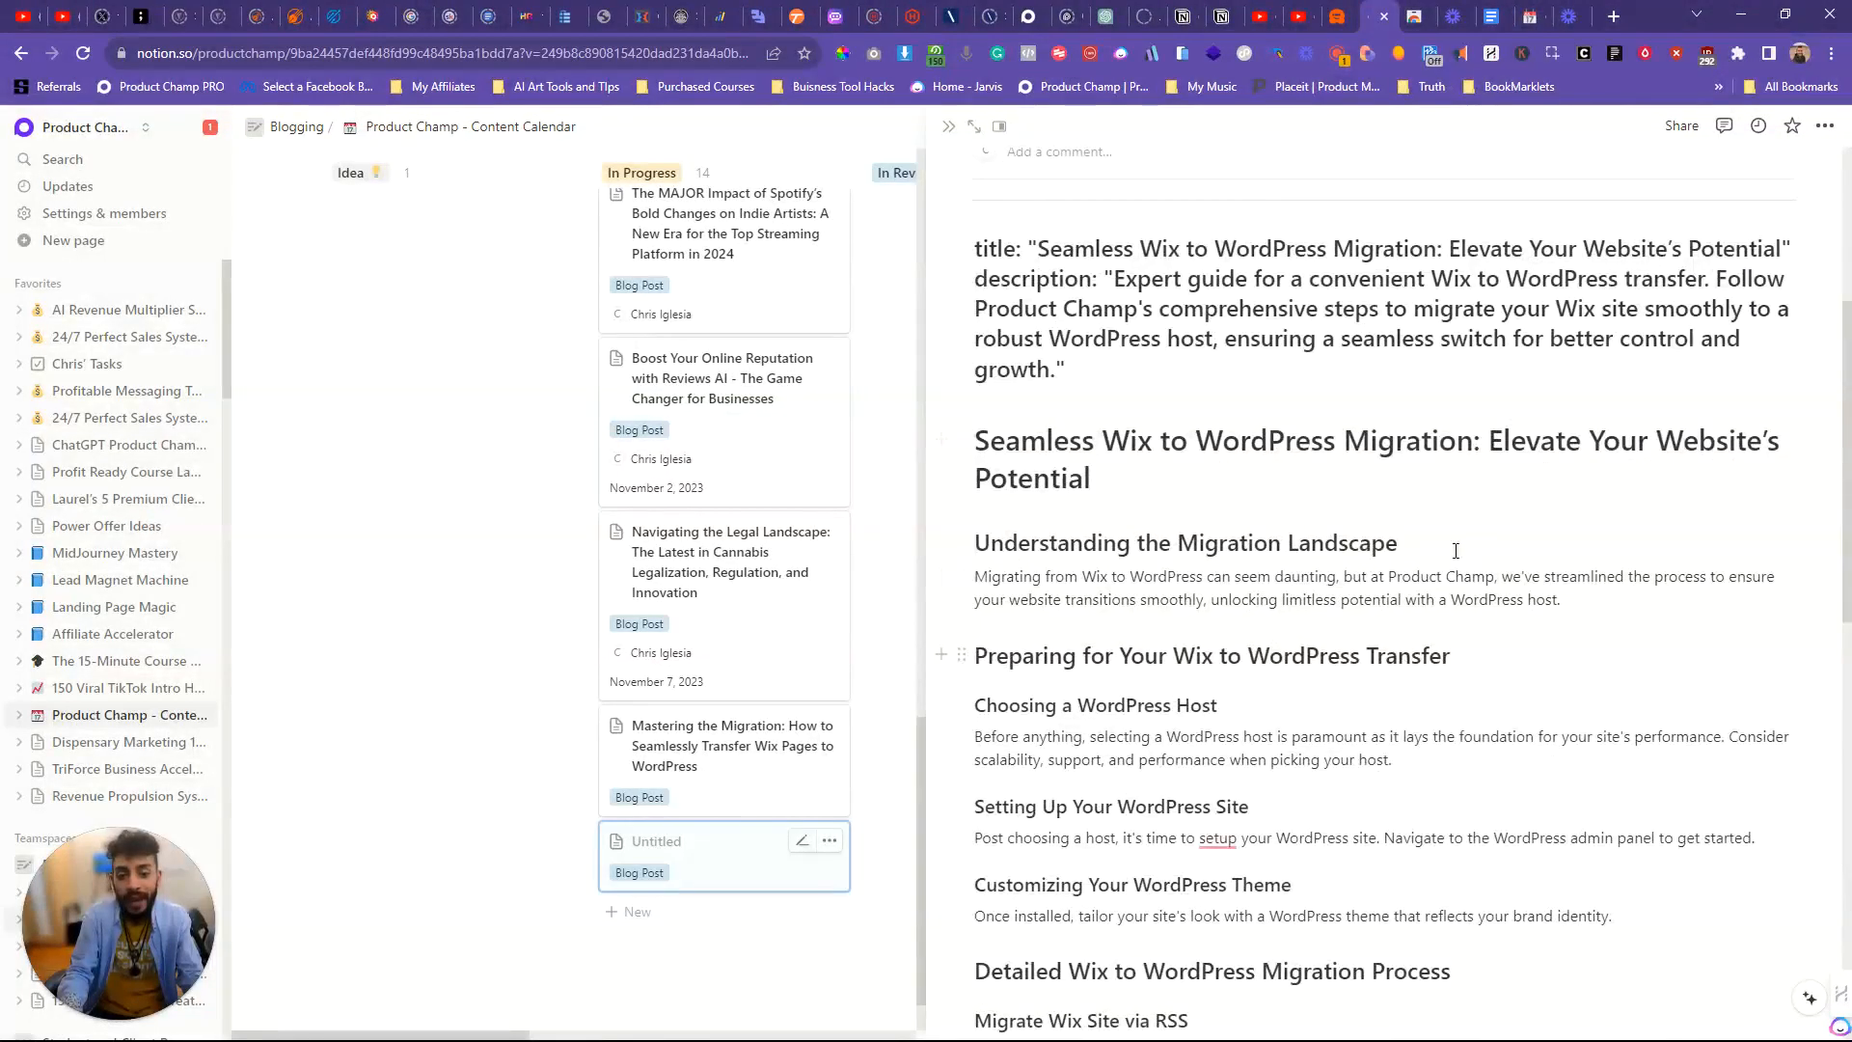
{"action": "scroll", "coordinate": [1349, 555], "scroll_direction": "down", "scroll_amount": 6}
{"action": "scroll", "coordinate": [1349, 555], "scroll_direction": "up", "scroll_amount": 6}
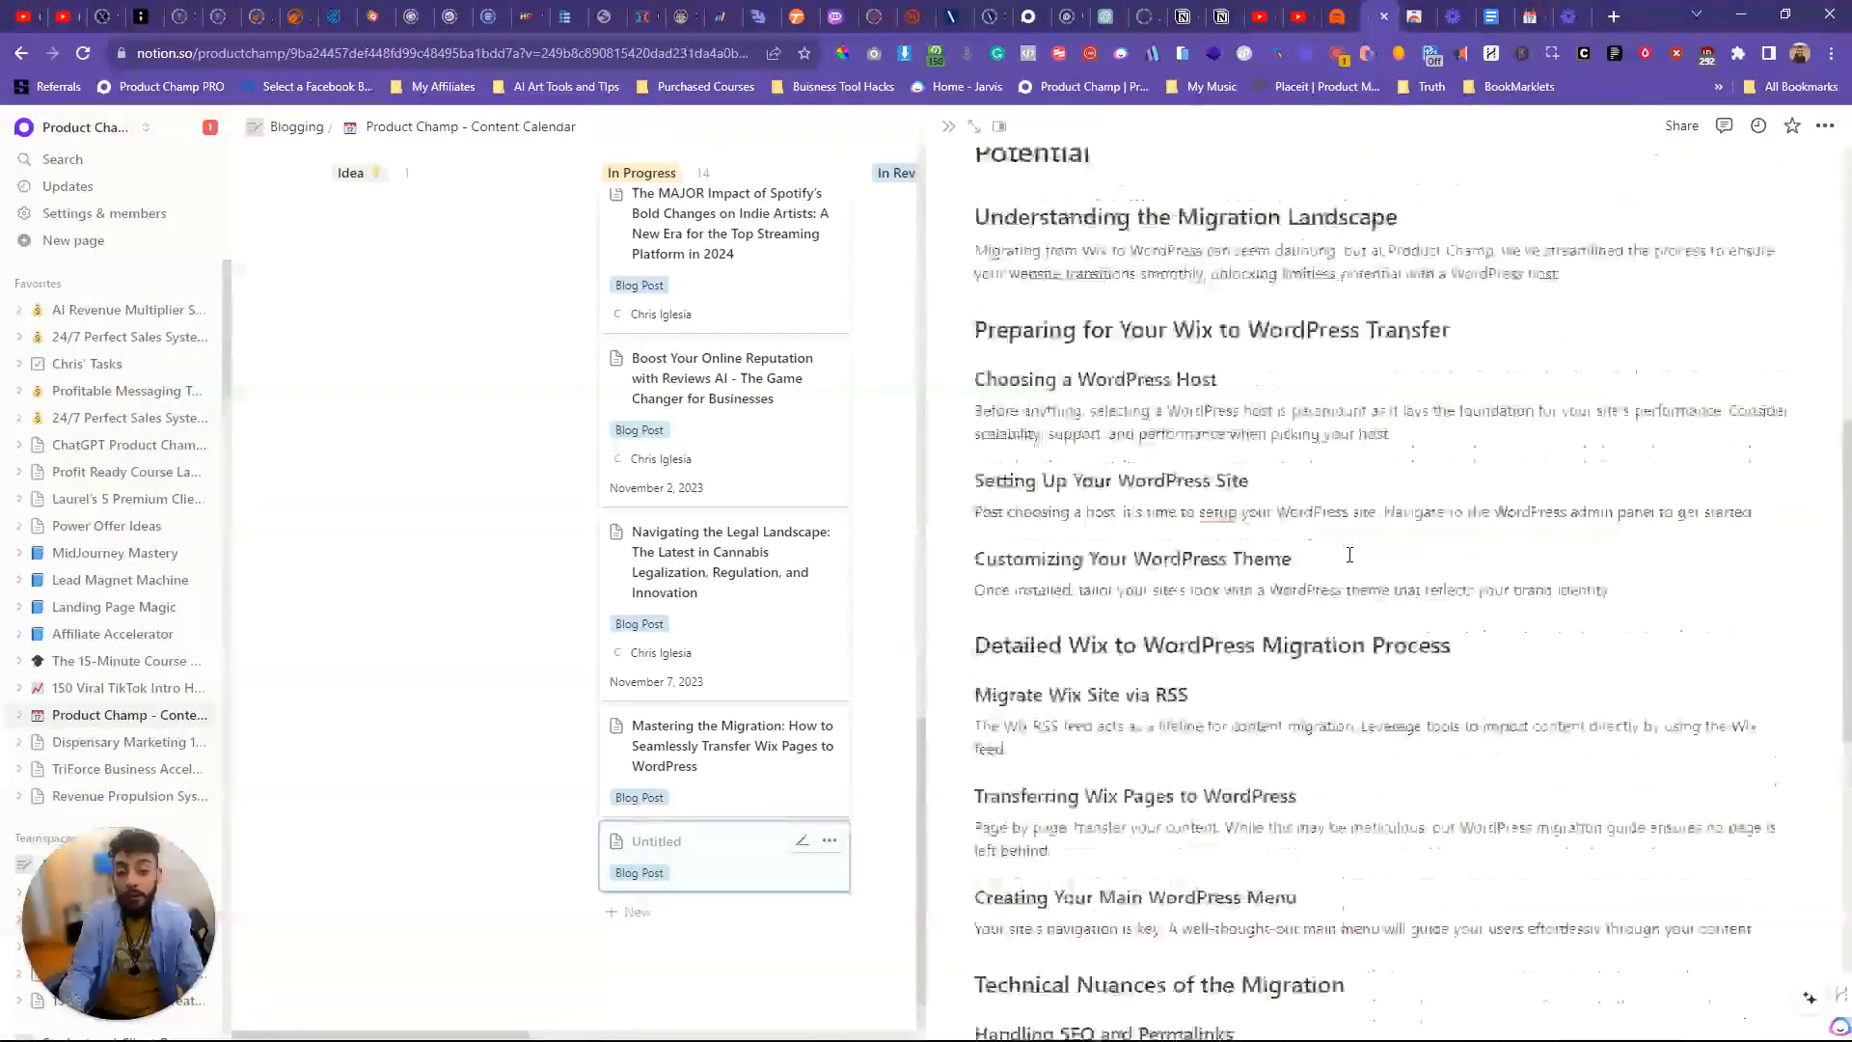
{"action": "scroll", "coordinate": [1349, 554], "scroll_direction": "down", "scroll_amount": 5}
{"action": "scroll", "coordinate": [1350, 554], "scroll_direction": "up", "scroll_amount": 5}
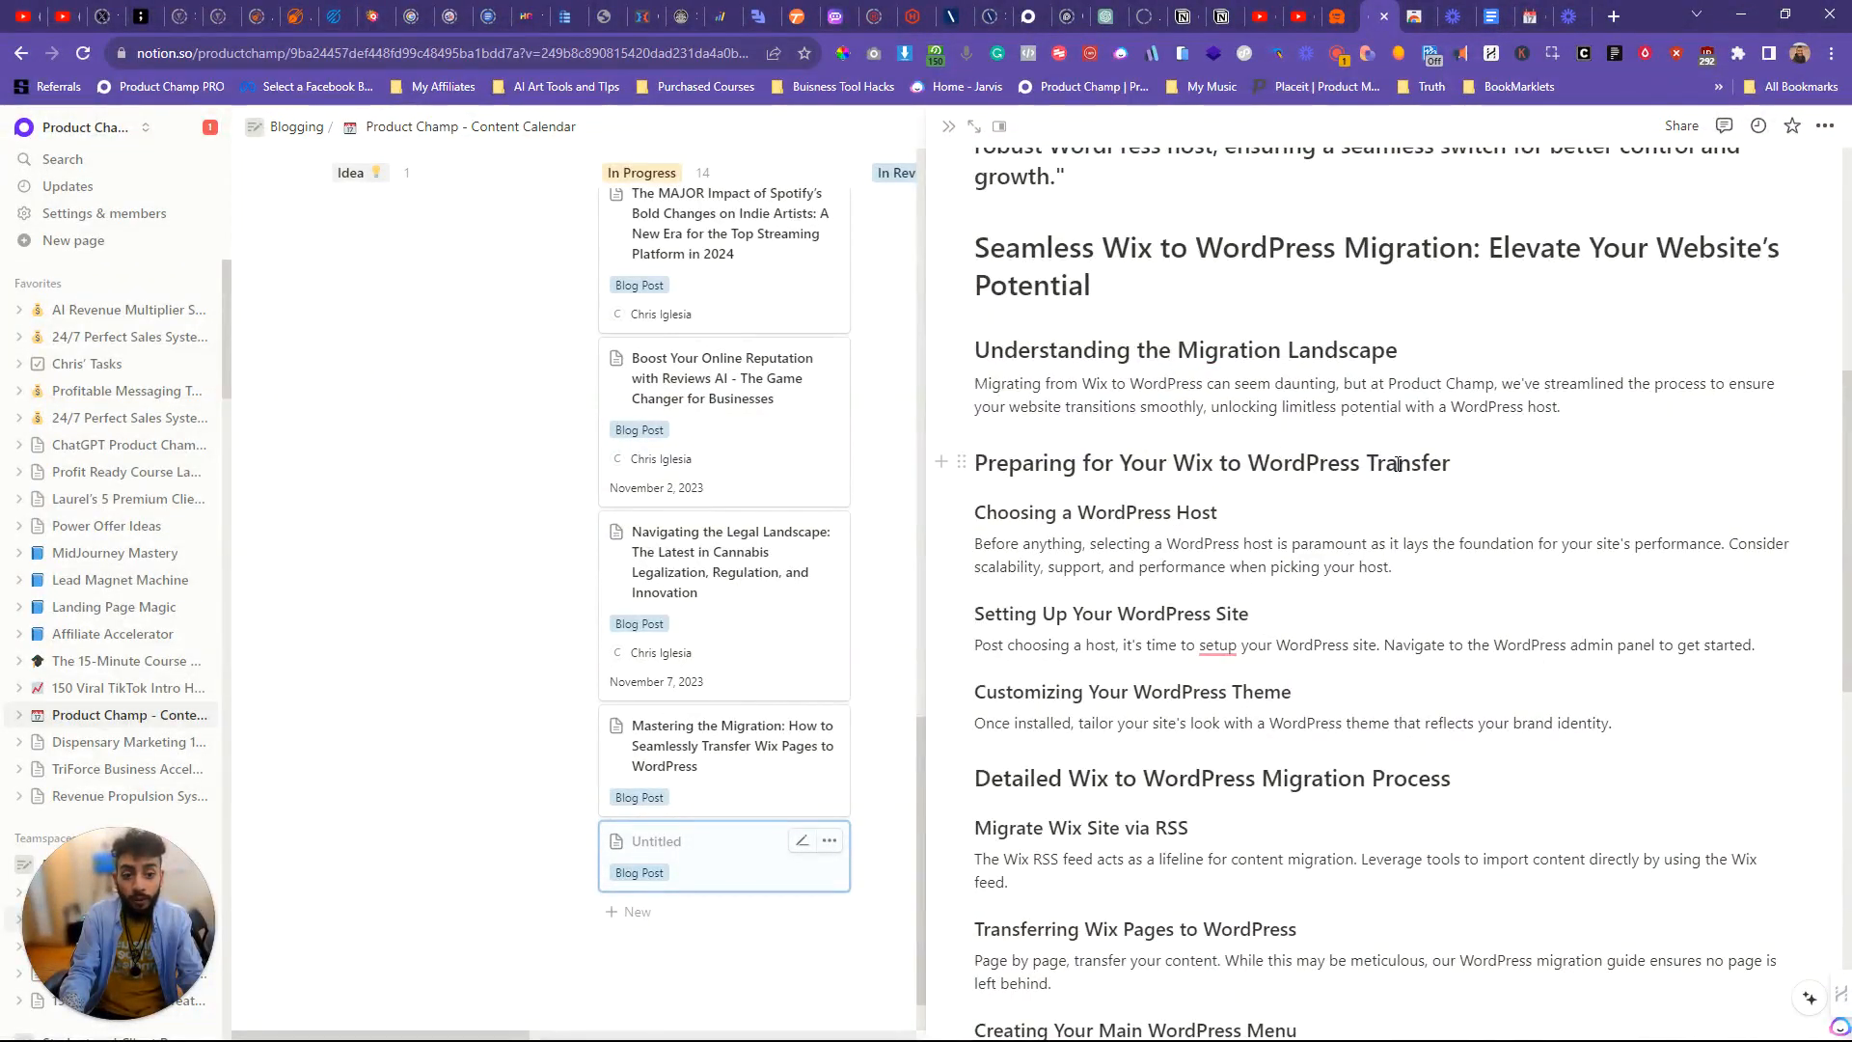
{"action": "scroll", "coordinate": [1283, 451], "scroll_direction": "up", "scroll_amount": 4}
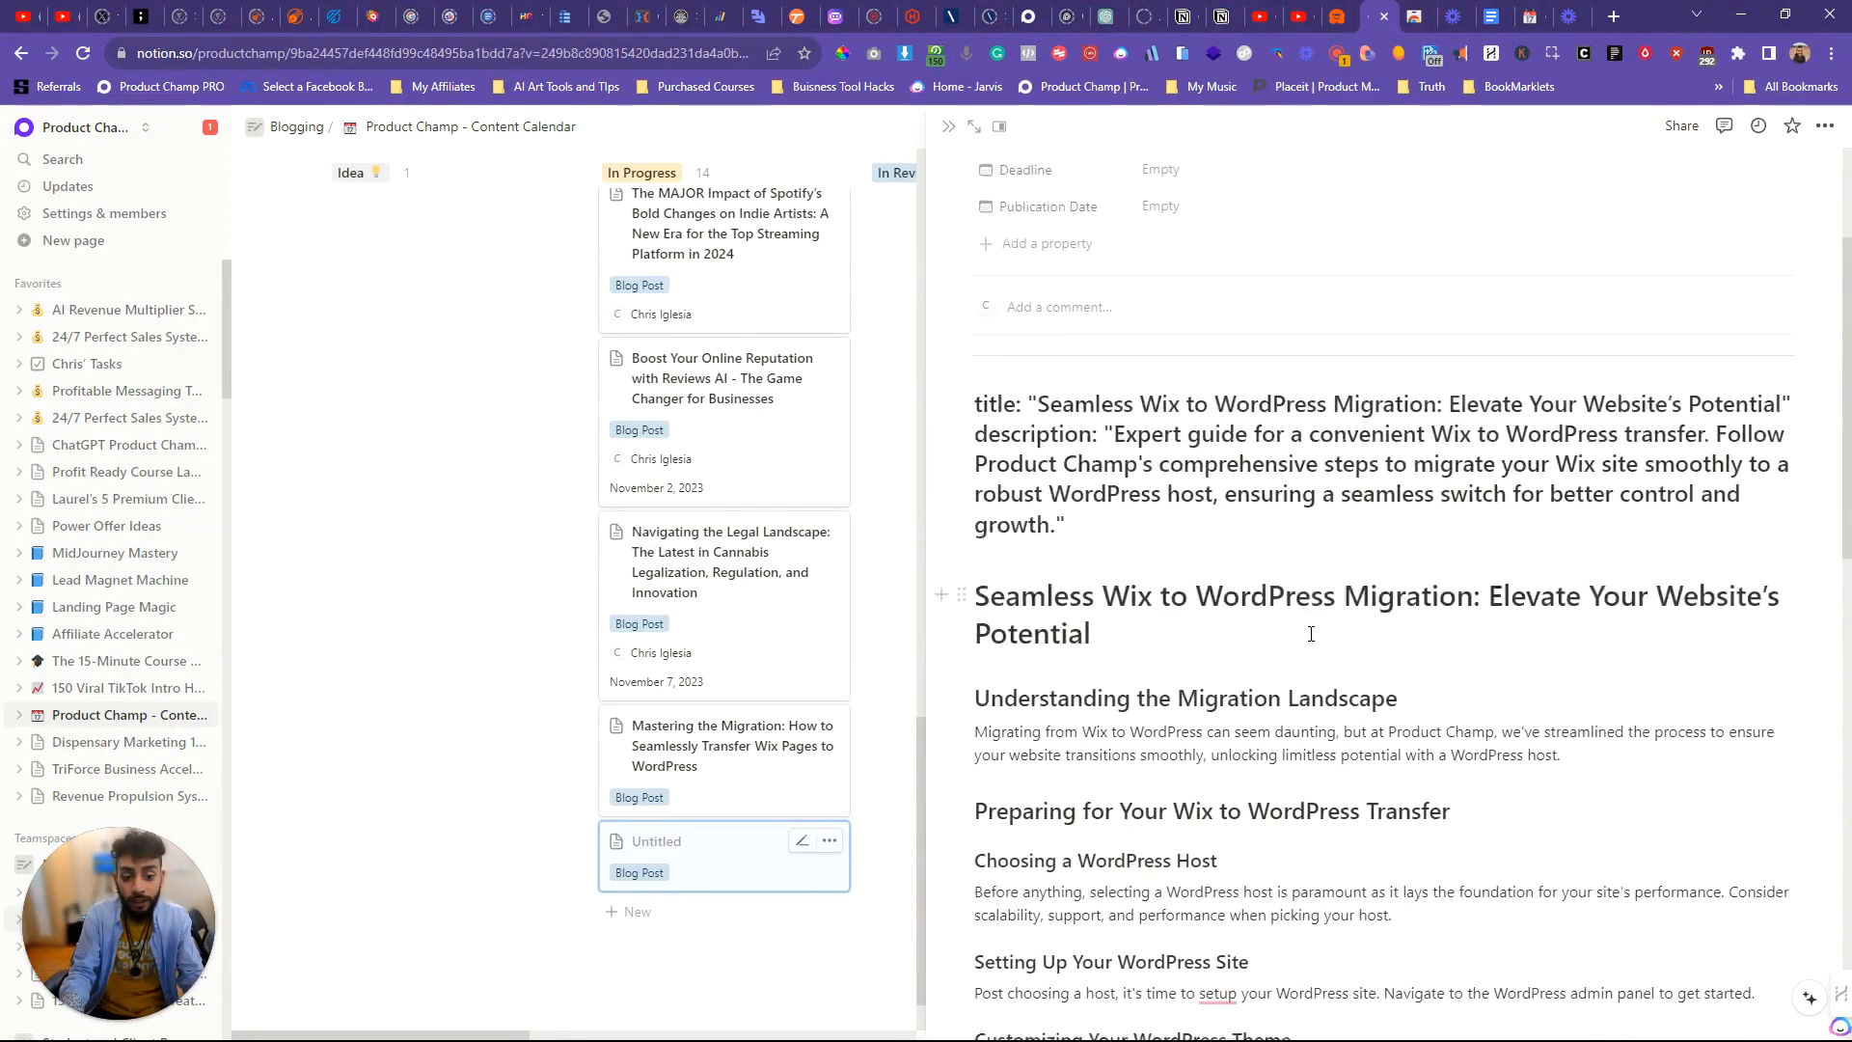
{"action": "scroll", "coordinate": [1283, 450], "scroll_direction": "down", "scroll_amount": 4}
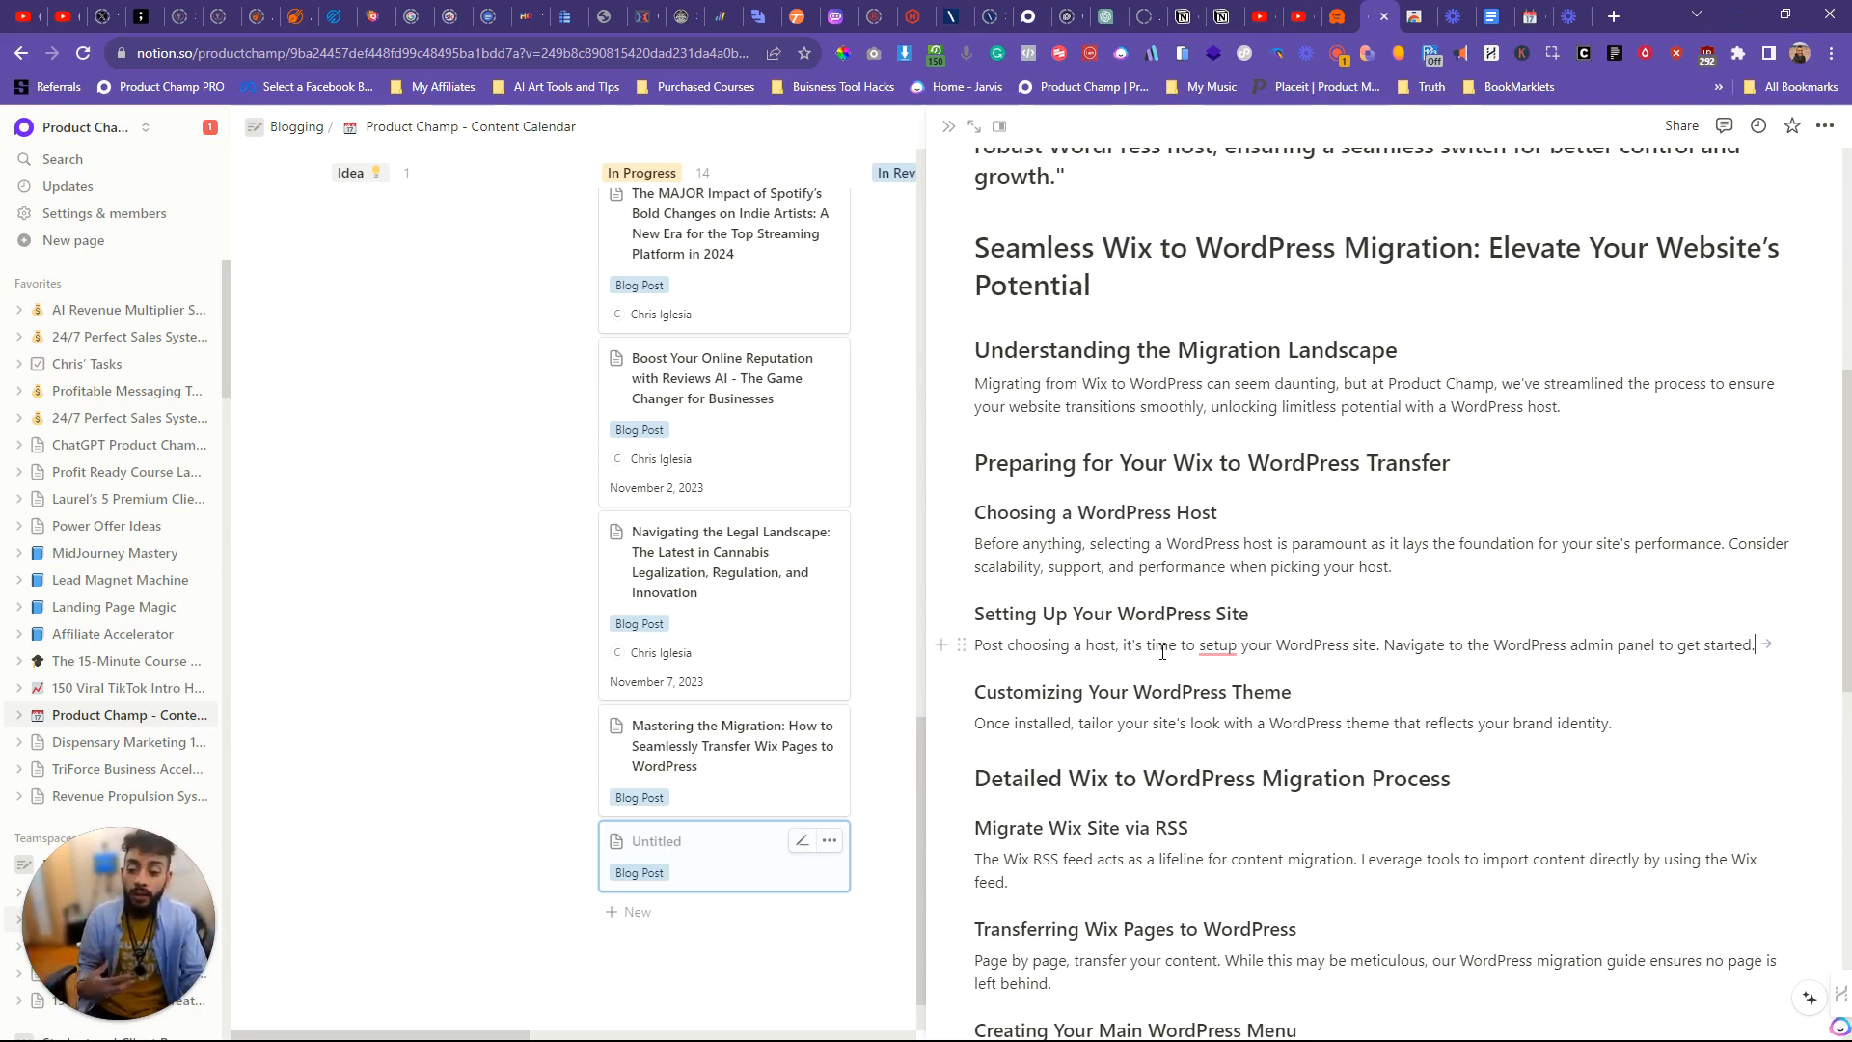
{"action": "scroll", "coordinate": [1212, 703], "scroll_direction": "down", "scroll_amount": 10}
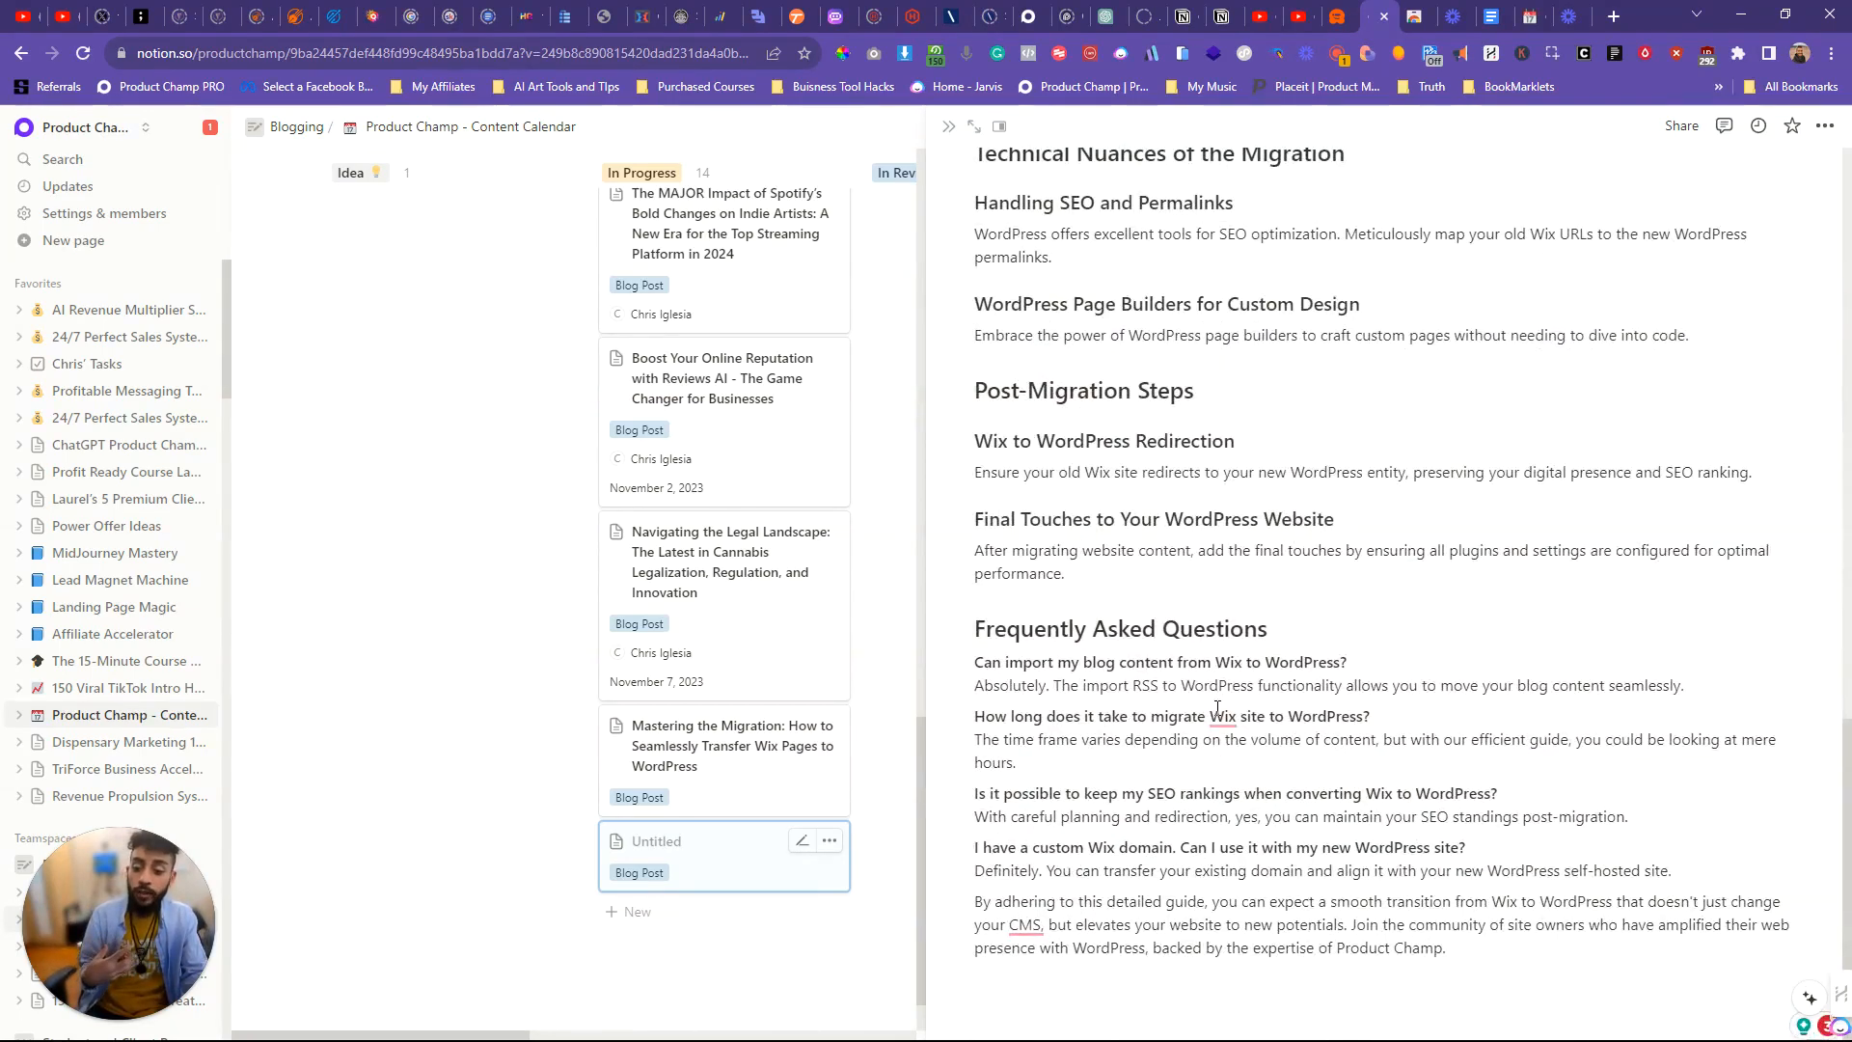
Step: Reread the article's sections on transfer preparation, the detailed migration process, technical nuances and post-migration steps
{"action": "scroll", "coordinate": [1350, 733], "scroll_direction": "up", "scroll_amount": 4}
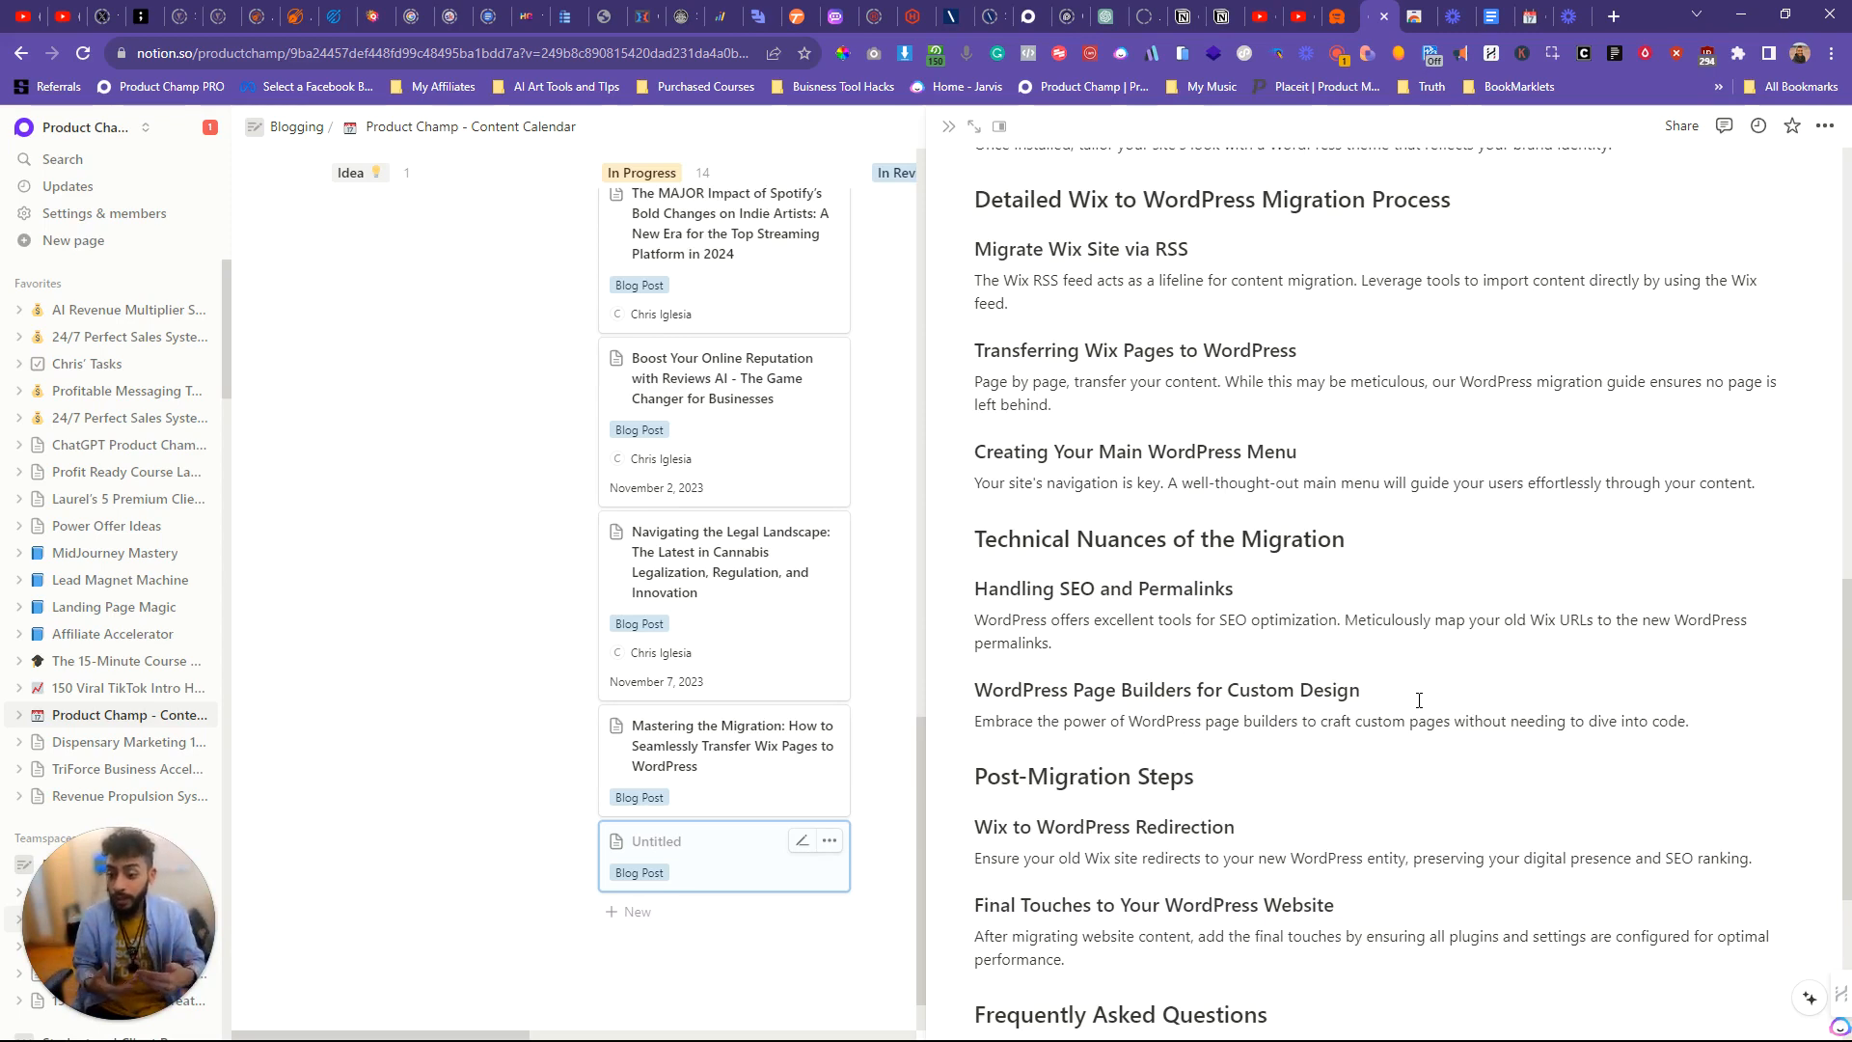
{"action": "scroll", "coordinate": [1419, 700], "scroll_direction": "down", "scroll_amount": 5}
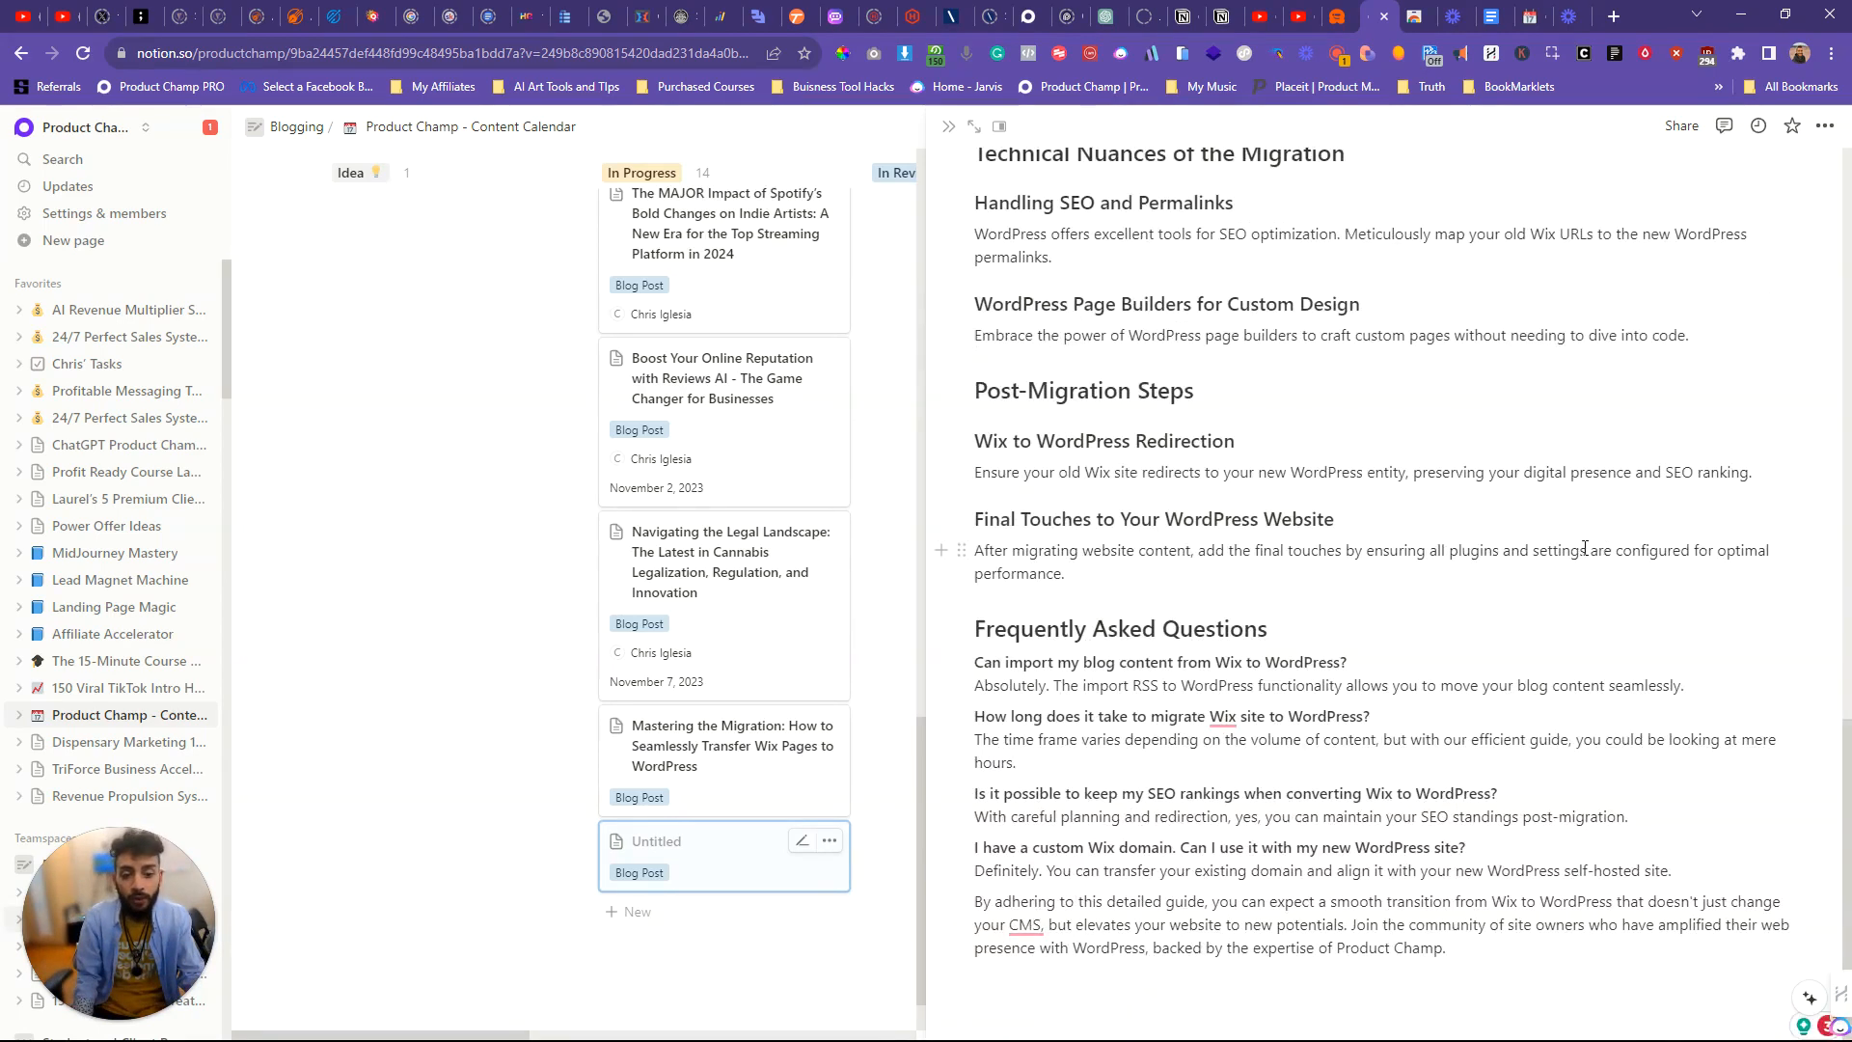
{"action": "scroll", "coordinate": [1584, 548], "scroll_direction": "up", "scroll_amount": 8}
{"action": "scroll", "coordinate": [1585, 548], "scroll_direction": "down", "scroll_amount": 6}
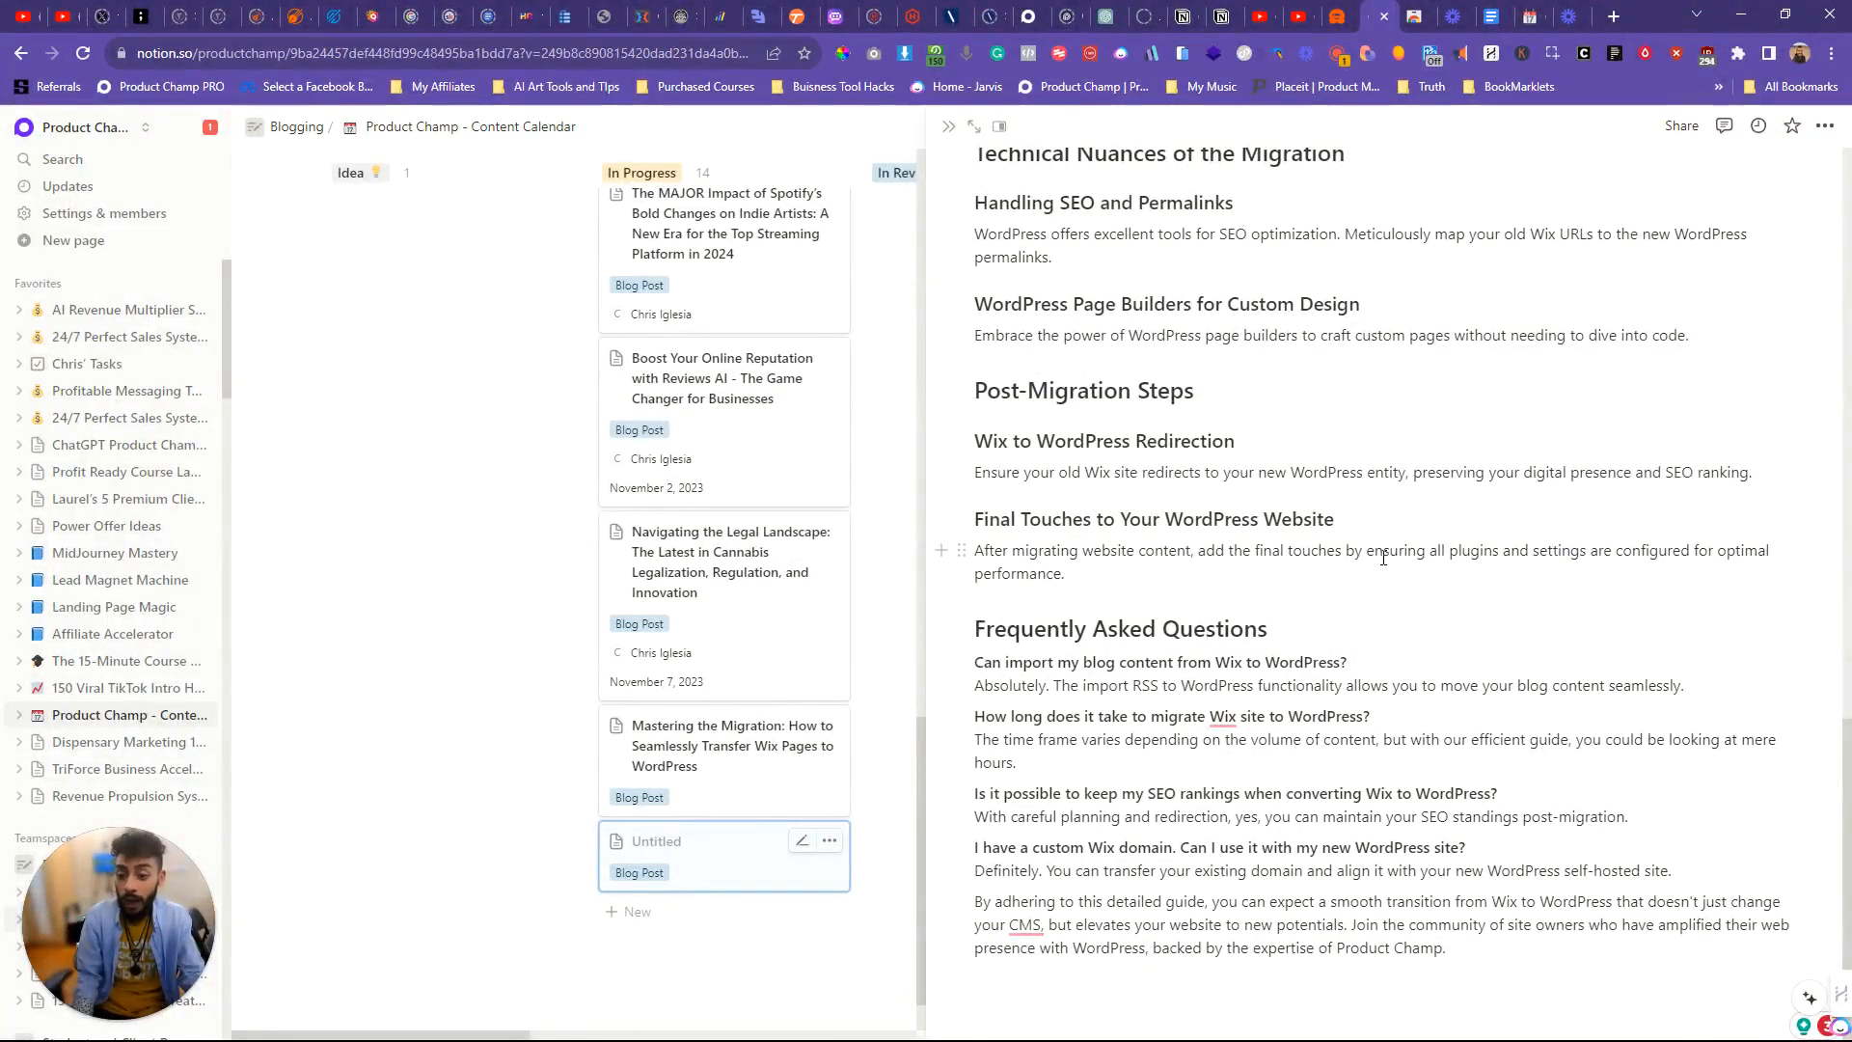
{"action": "scroll", "coordinate": [1383, 558], "scroll_direction": "up", "scroll_amount": 8}
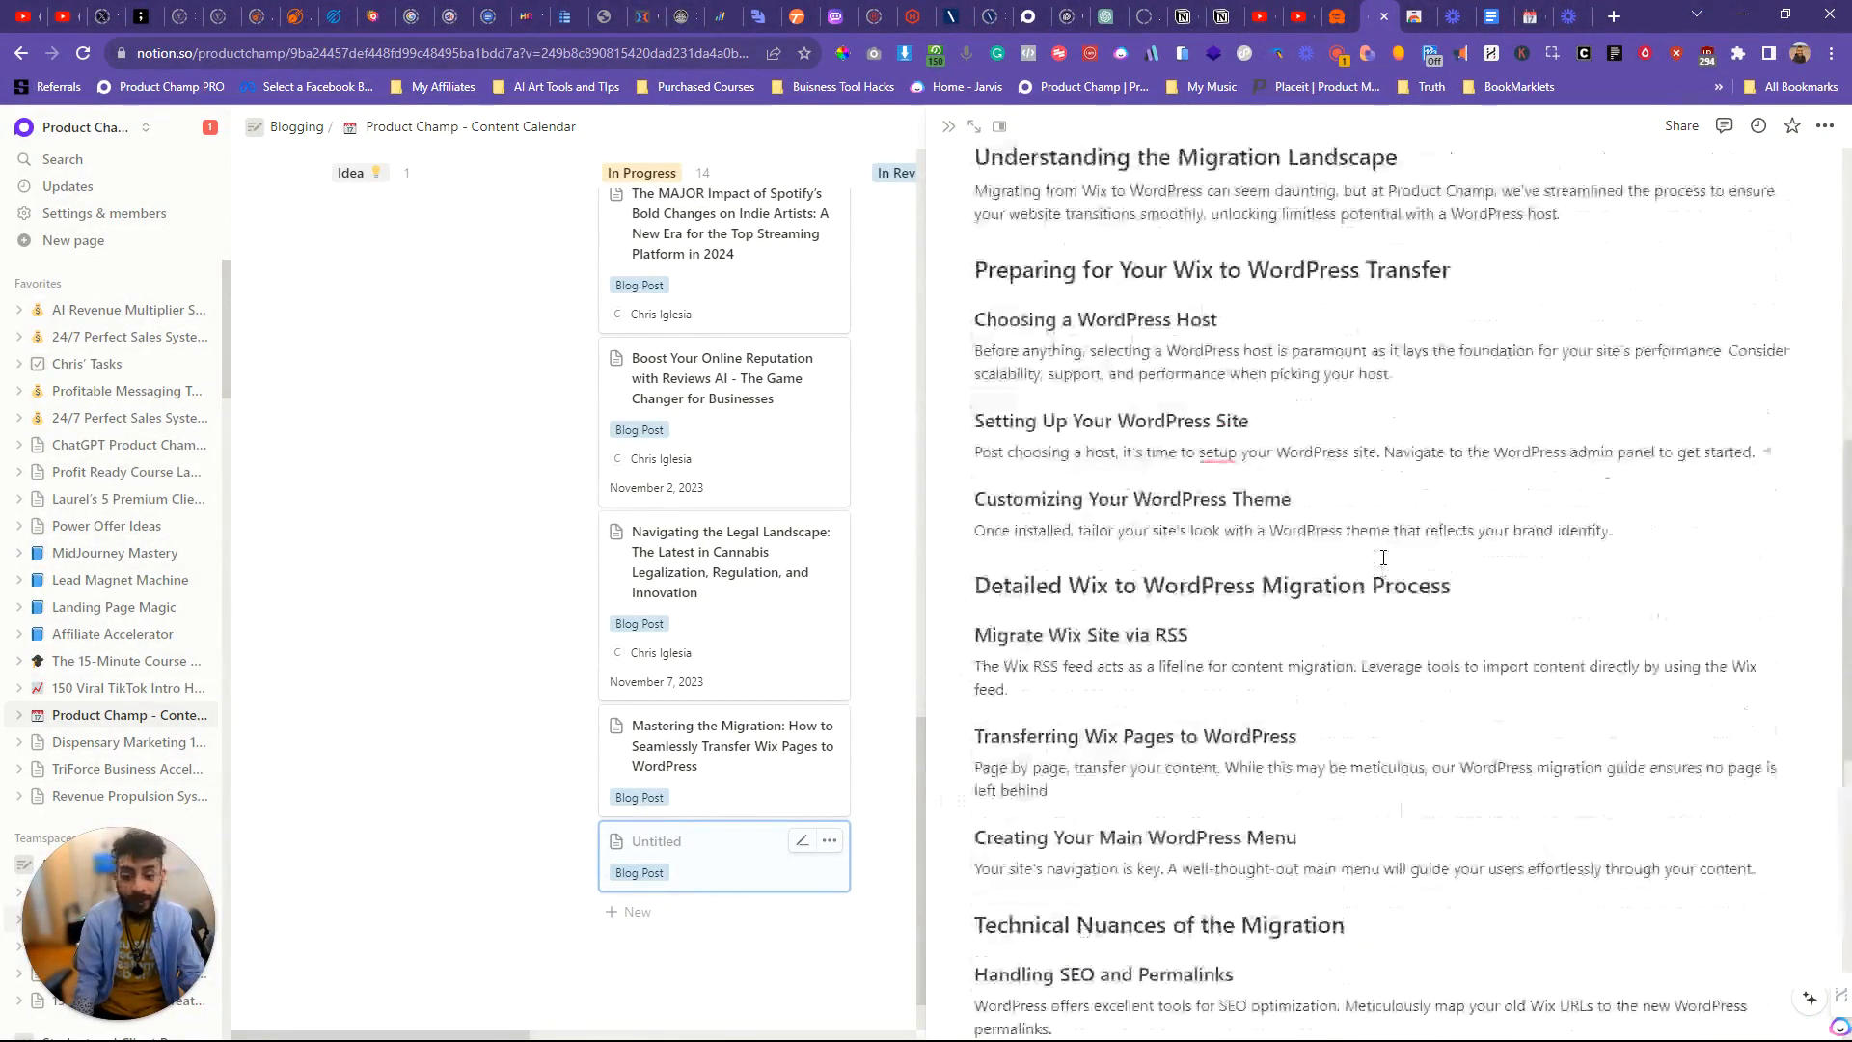
{"action": "scroll", "coordinate": [1384, 557], "scroll_direction": "down", "scroll_amount": 8}
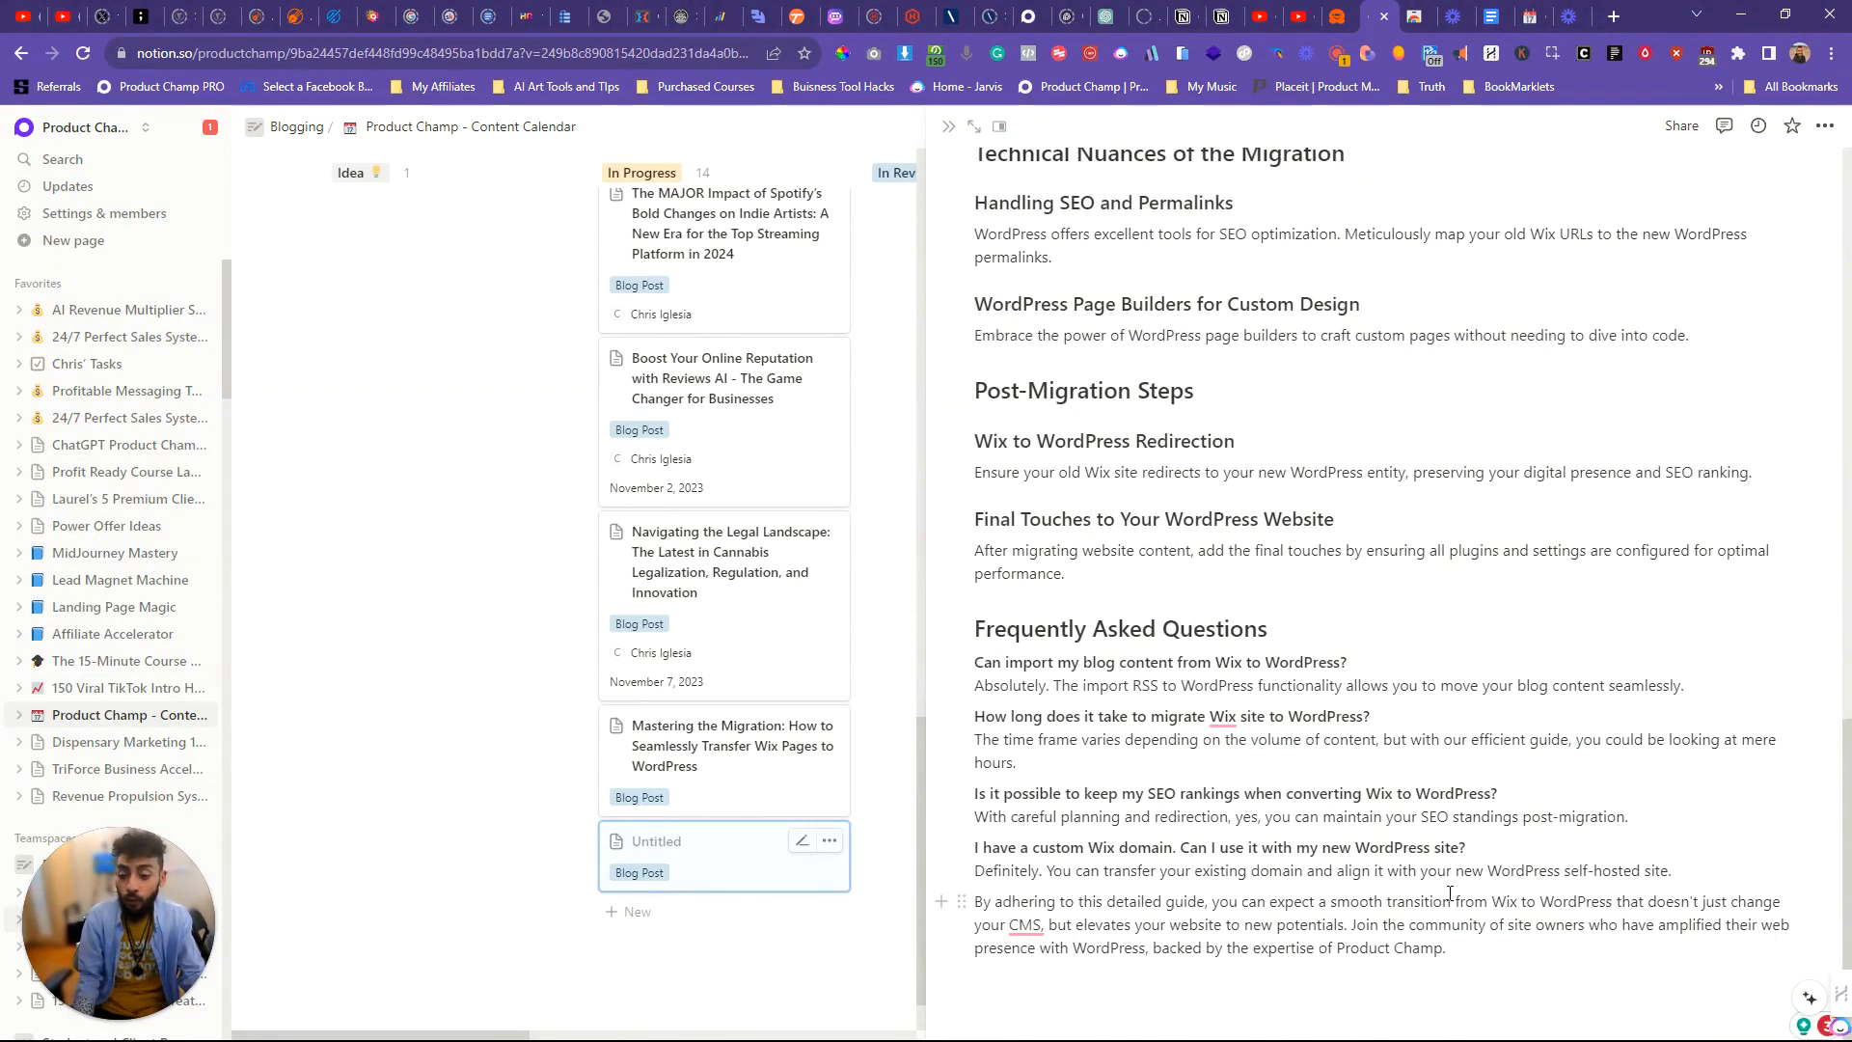
Step: Check the individual frequently asked questions and the final touches heading, and return to the article's title and description
{"action": "left_click", "coordinate": [1412, 719]}
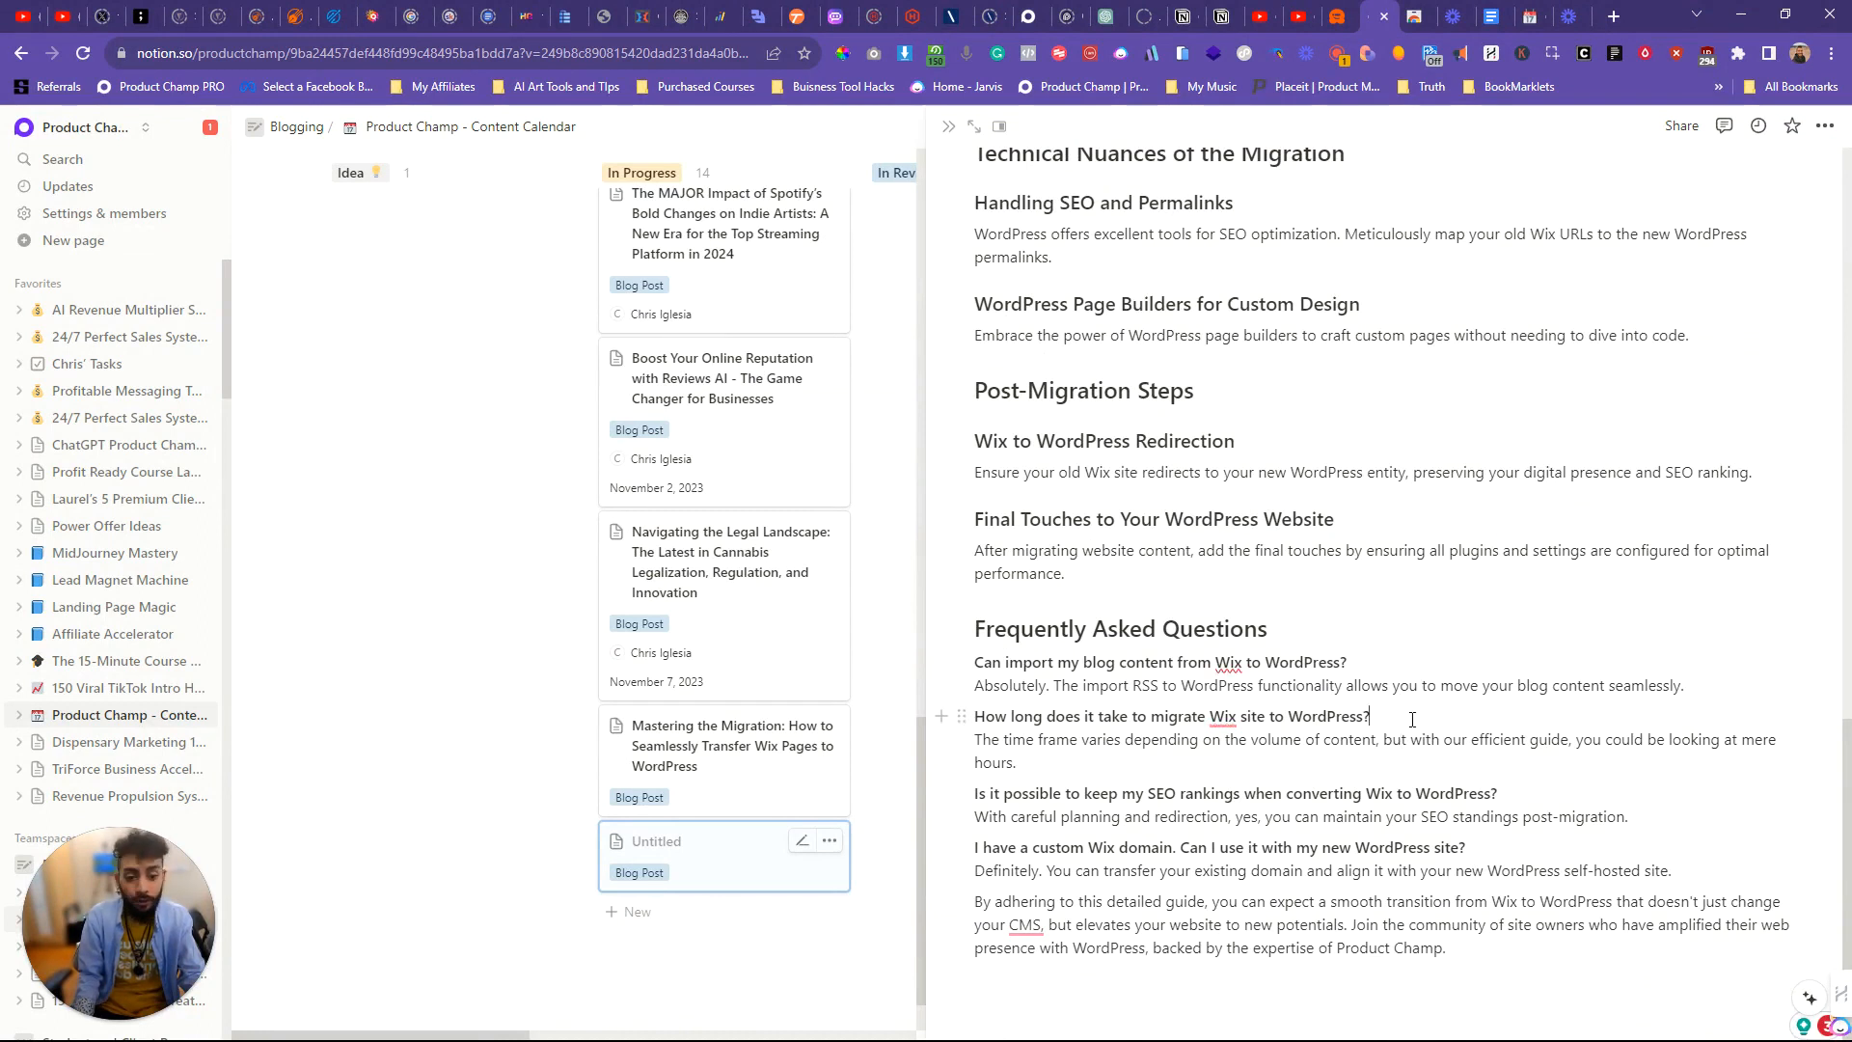
{"action": "left_click", "coordinate": [1516, 803]}
{"action": "key", "text": "Down"}
{"action": "key", "text": "Down"}
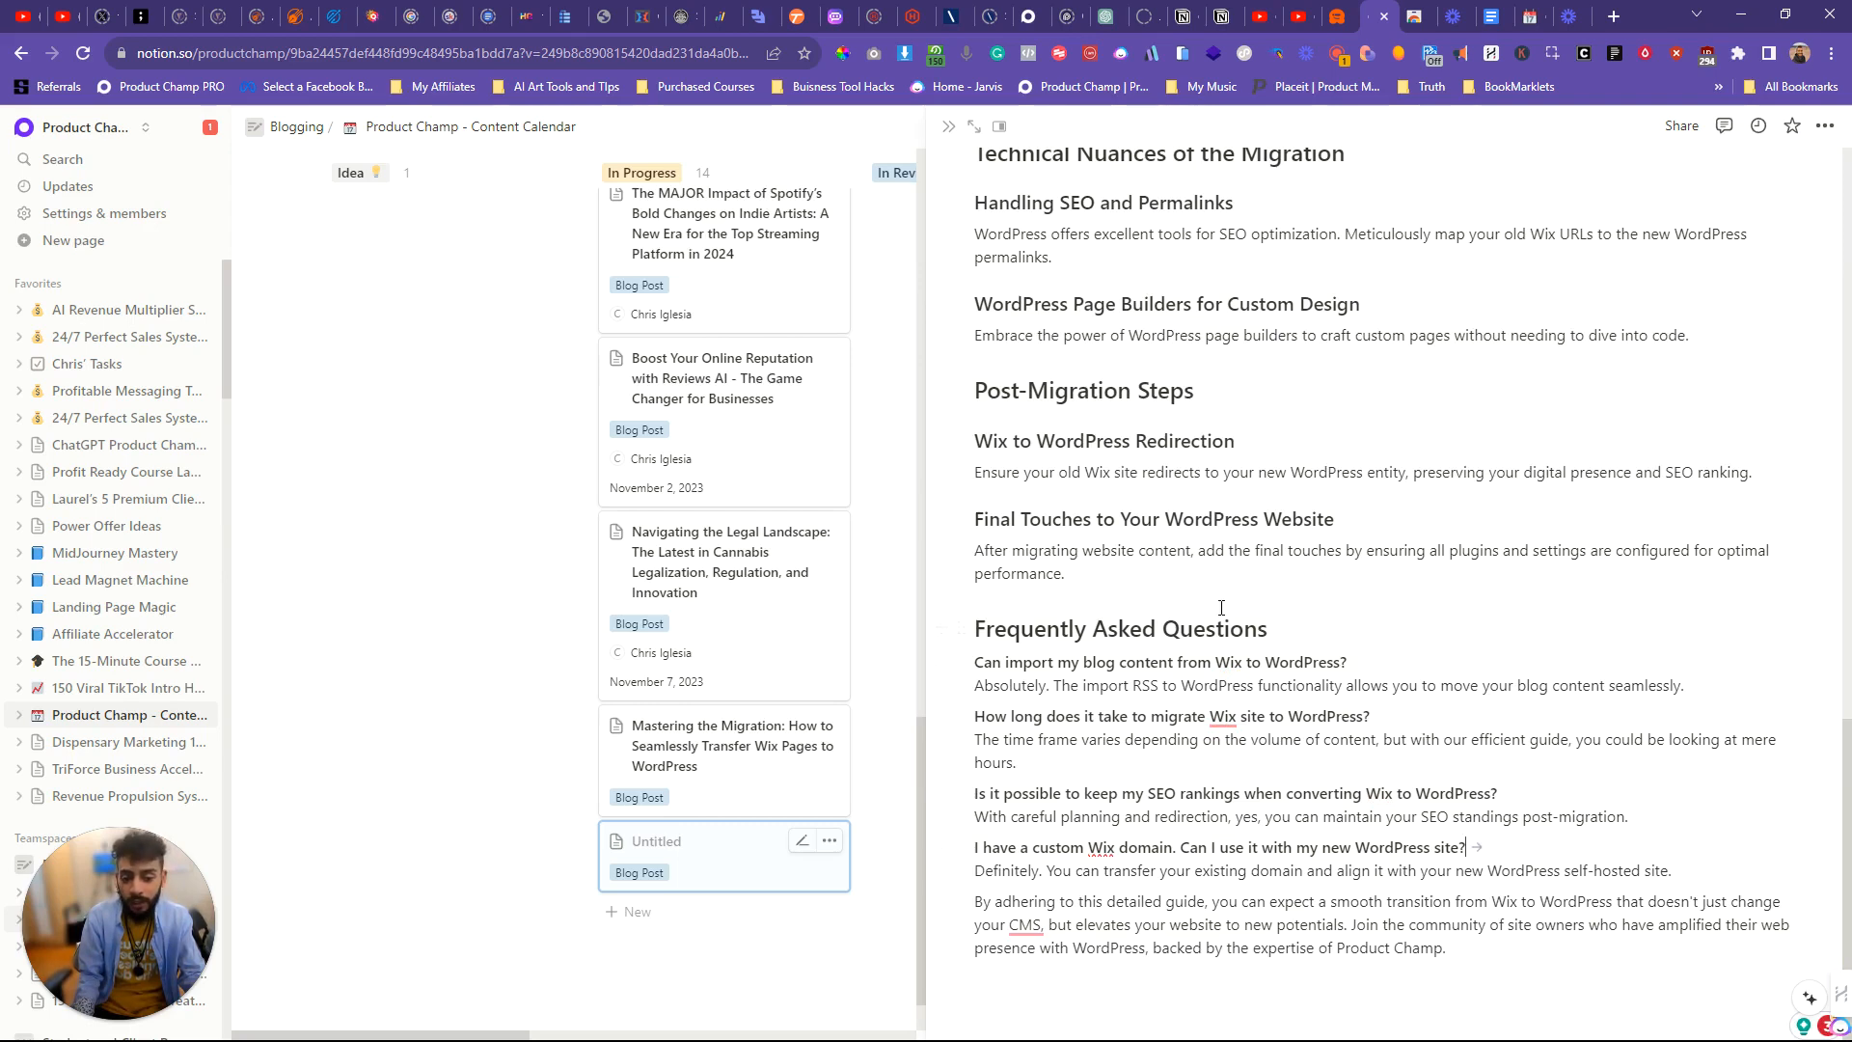
{"action": "left_click", "coordinate": [1340, 518]}
{"action": "scroll", "coordinate": [1135, 474], "scroll_direction": "up", "scroll_amount": 15}
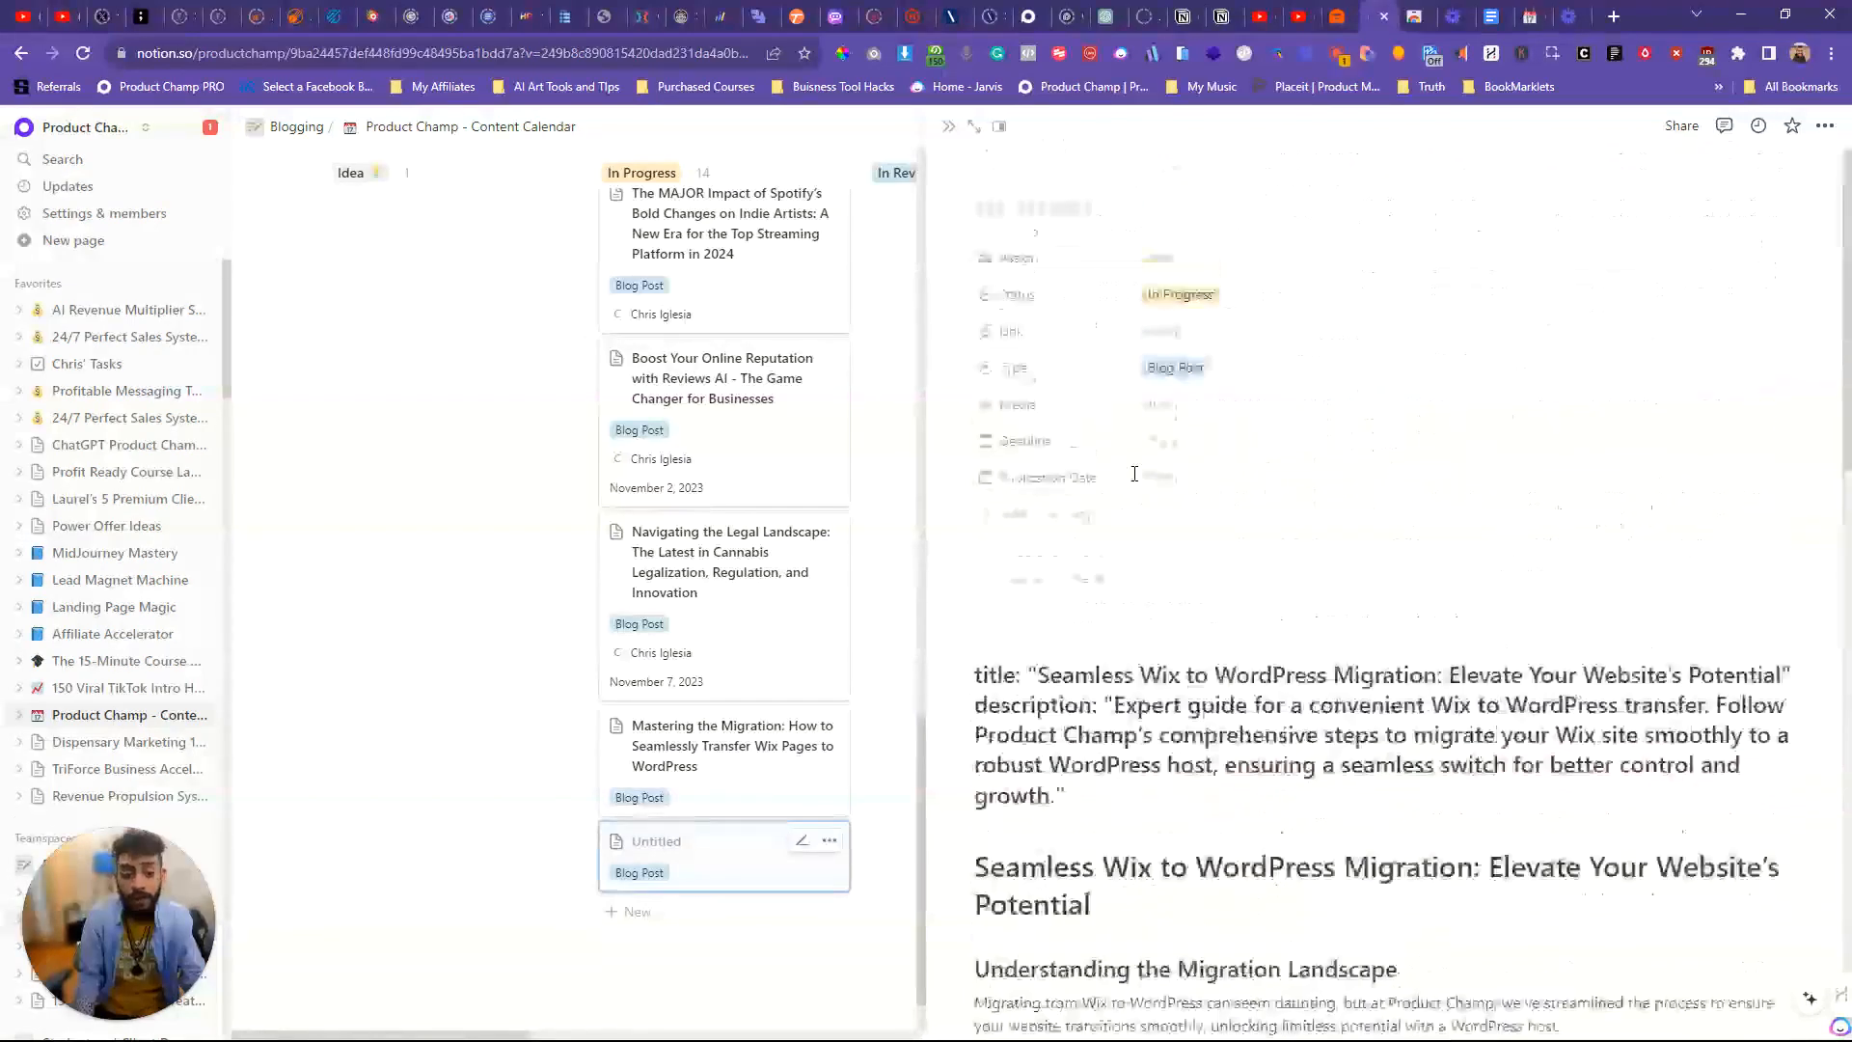
{"action": "scroll", "coordinate": [1137, 600], "scroll_direction": "down", "scroll_amount": 4}
{"action": "scroll", "coordinate": [1142, 598], "scroll_direction": "up", "scroll_amount": 2}
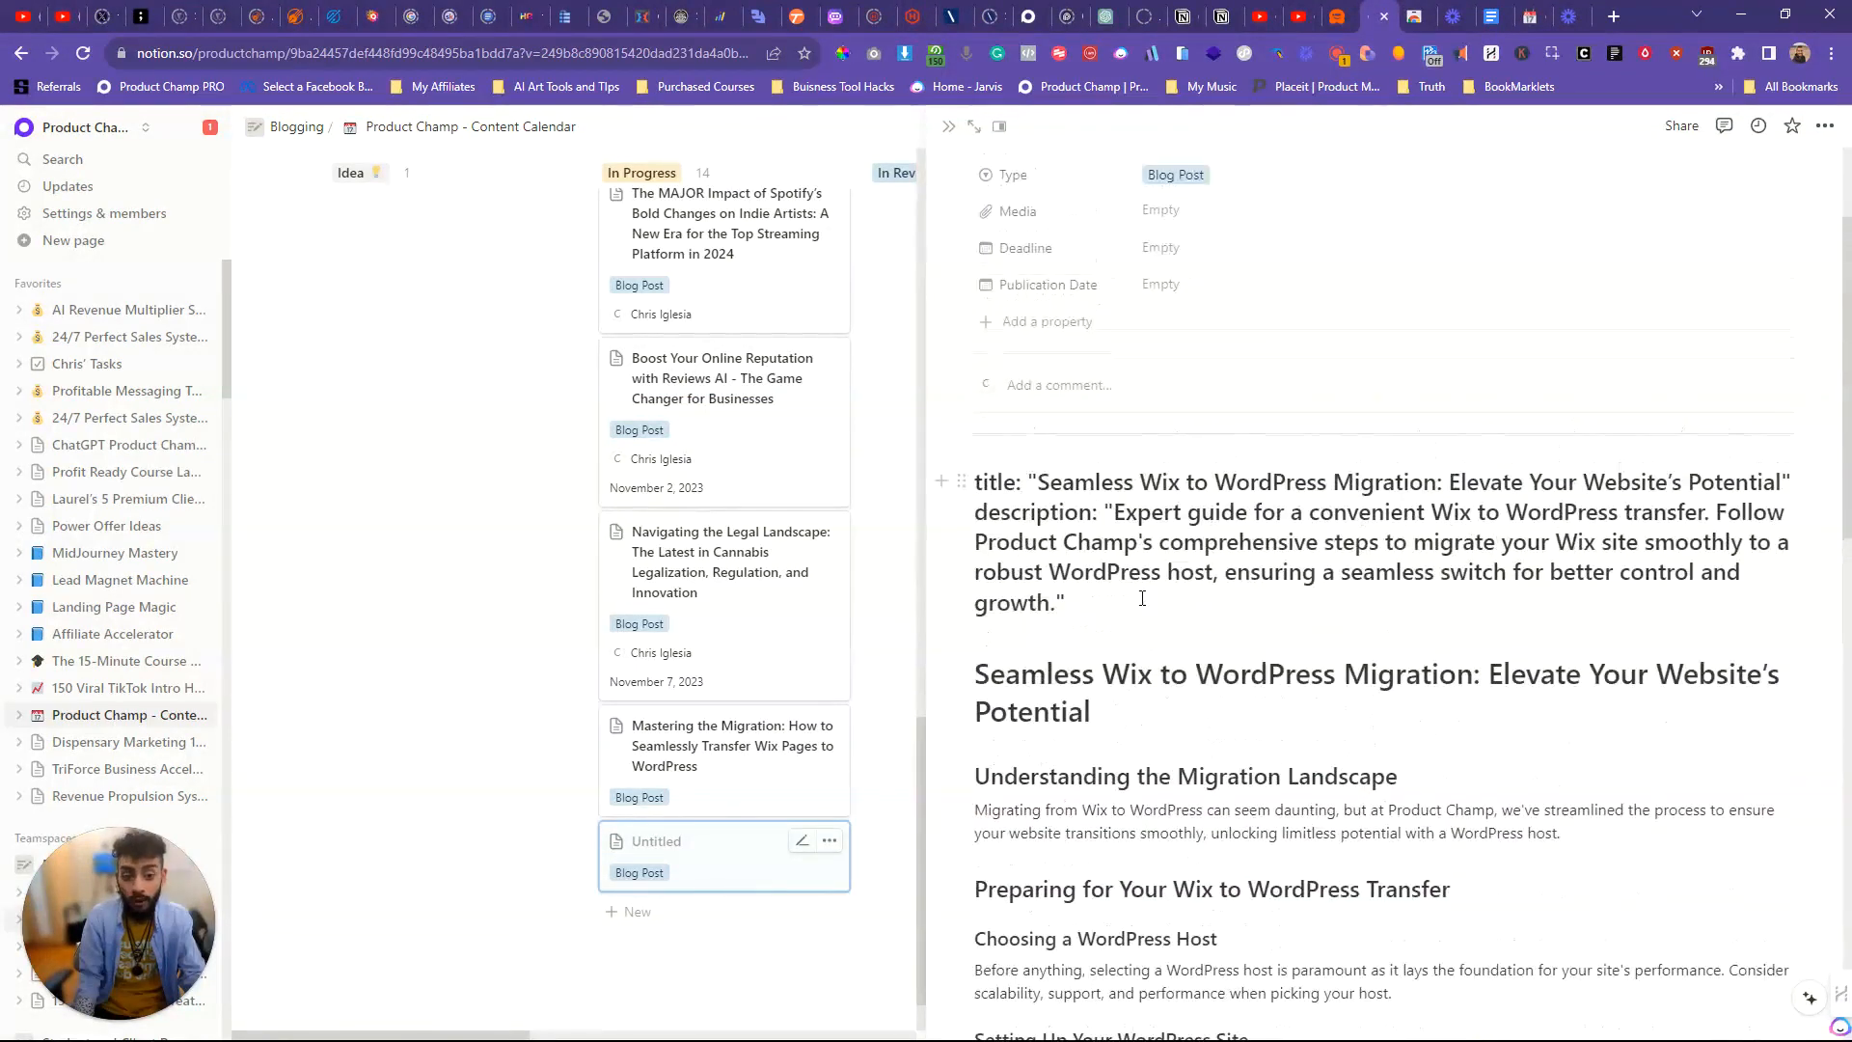